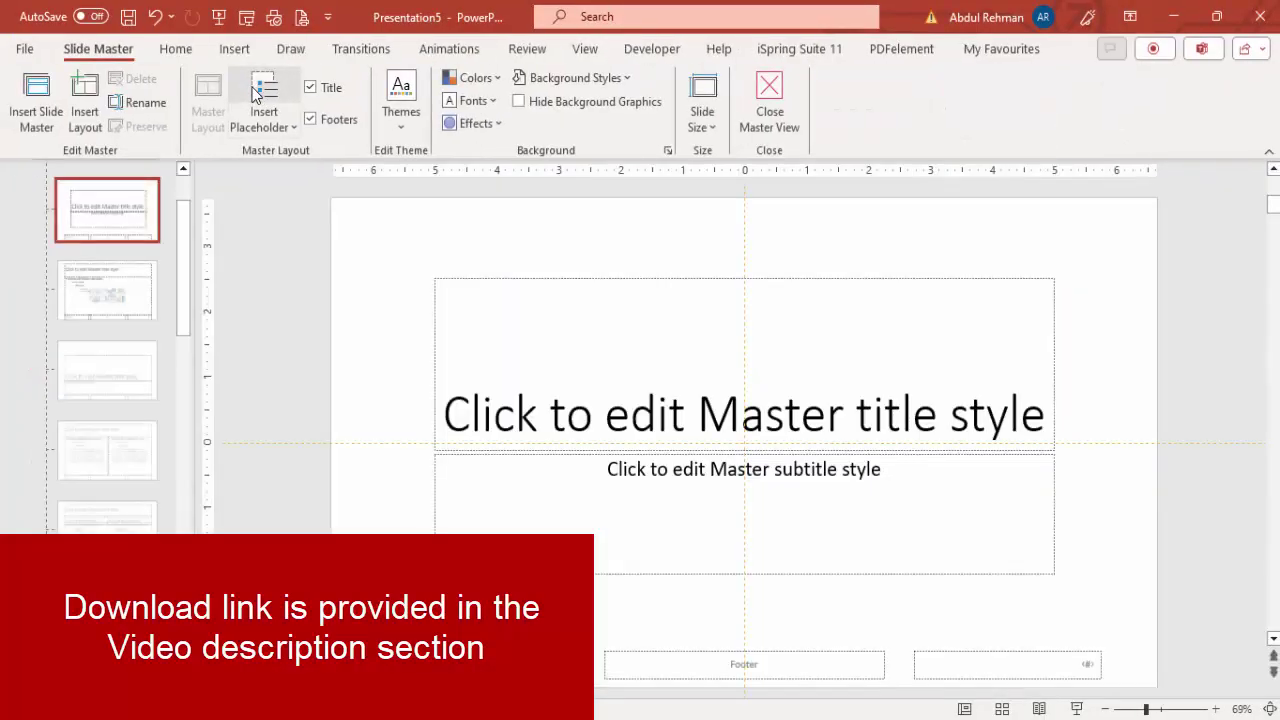
- Delete the title and subtitle placeholders, keeping only the date, footer and slide-number placeholders
{"action": "left_click_drag", "start_coordinate": [185, 241], "coordinate": [178, 200]}
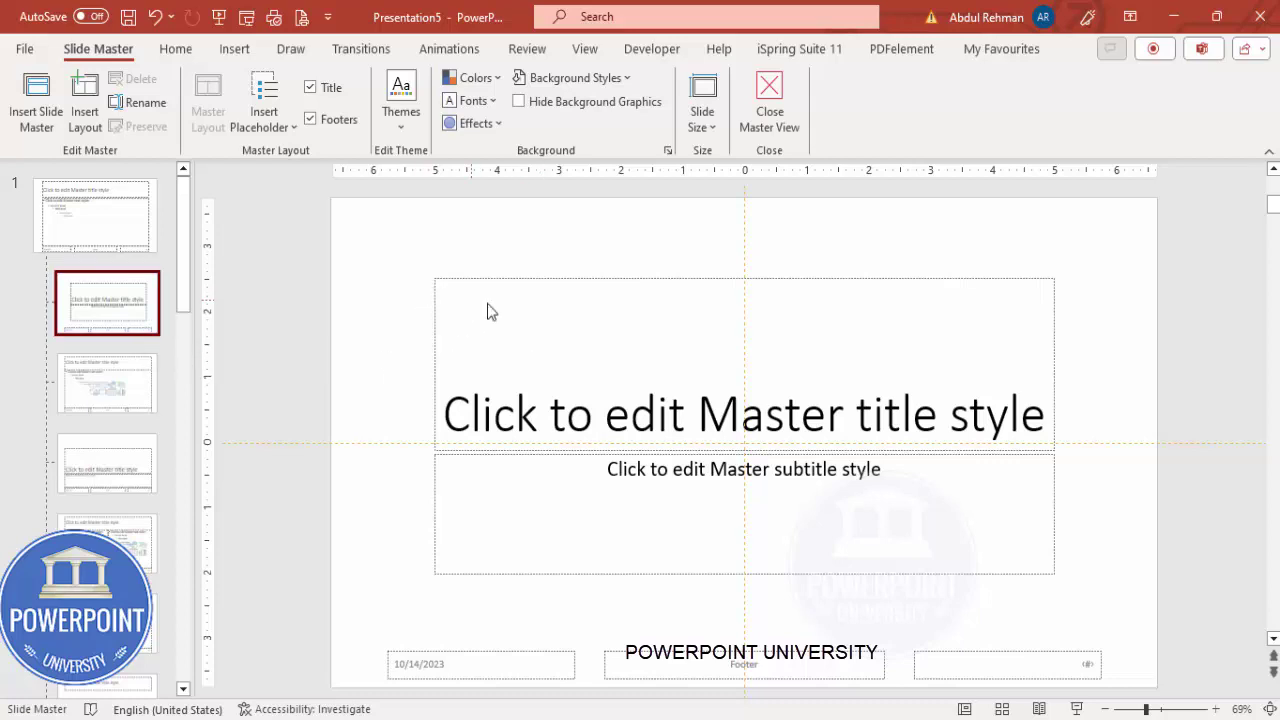
{"action": "left_click", "coordinate": [785, 420]}
{"action": "left_click", "coordinate": [880, 478]}
{"action": "left_click", "coordinate": [335, 272]}
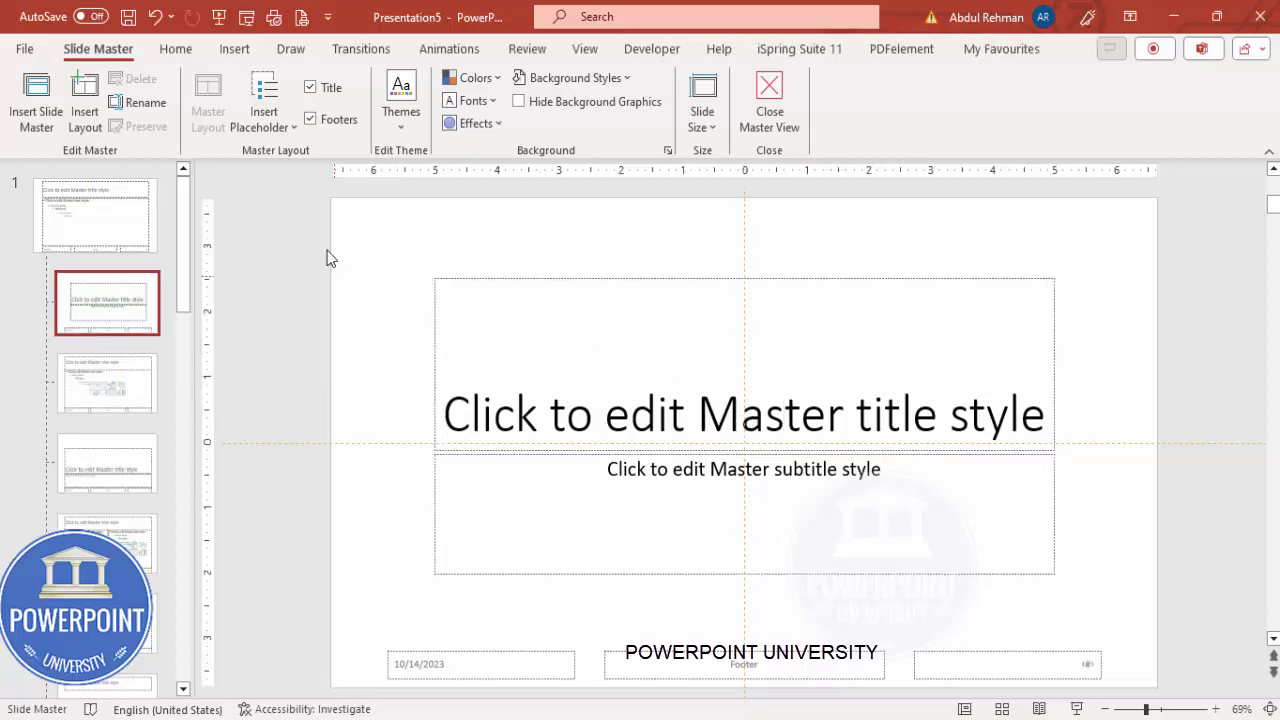
{"action": "left_click_drag", "start_coordinate": [409, 257], "coordinate": [1119, 612]}
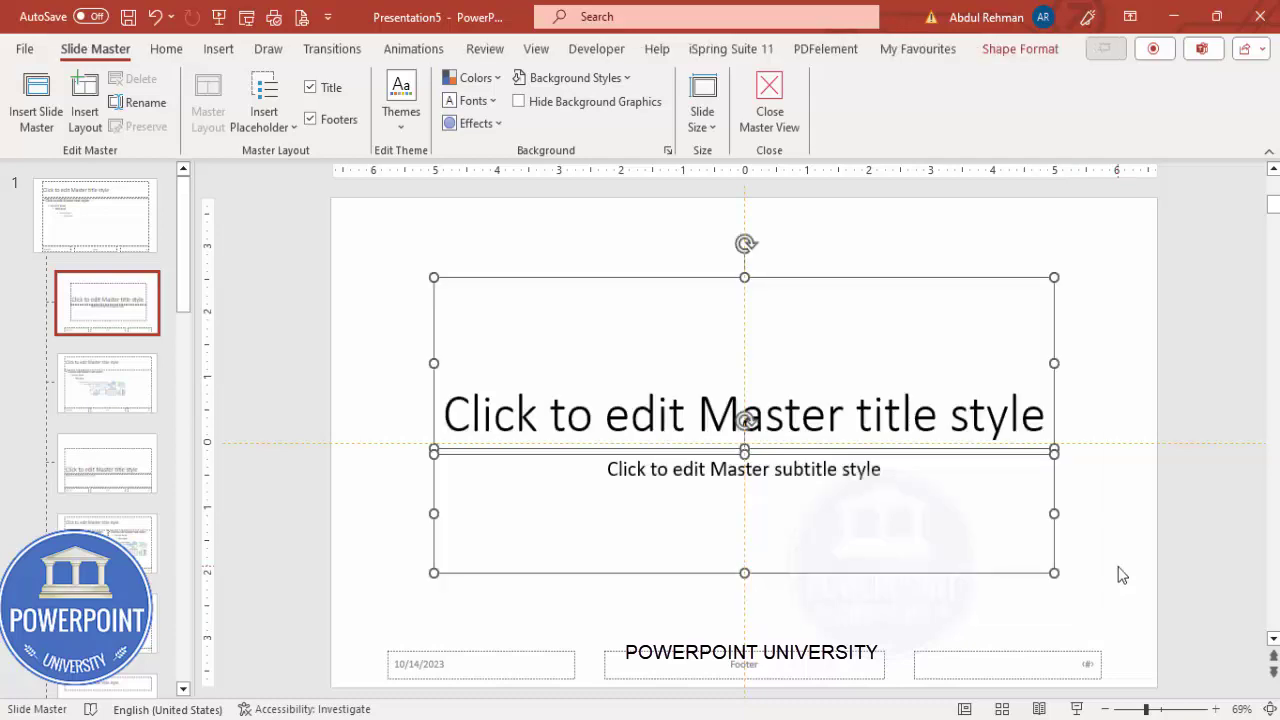
{"action": "key", "text": "Delete"}
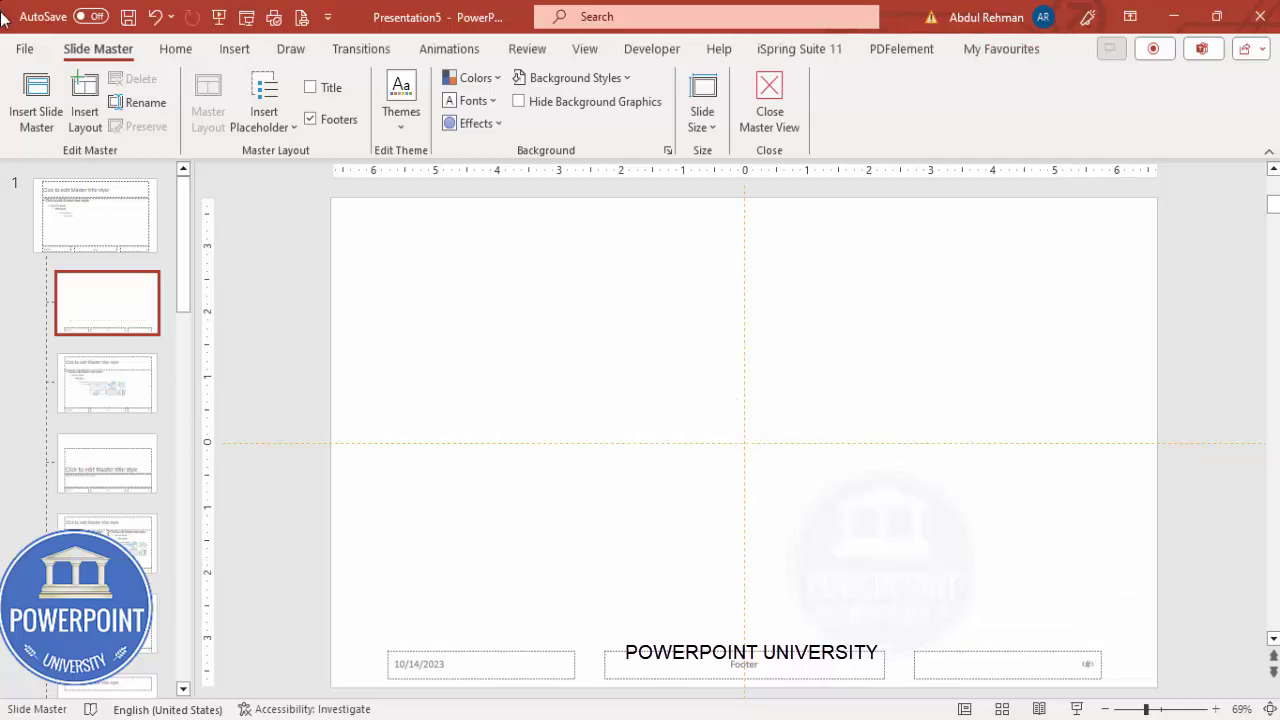
- Add a small 0.65-inch picture placeholder in the layout's upper left
{"action": "left_click", "coordinate": [273, 129]}
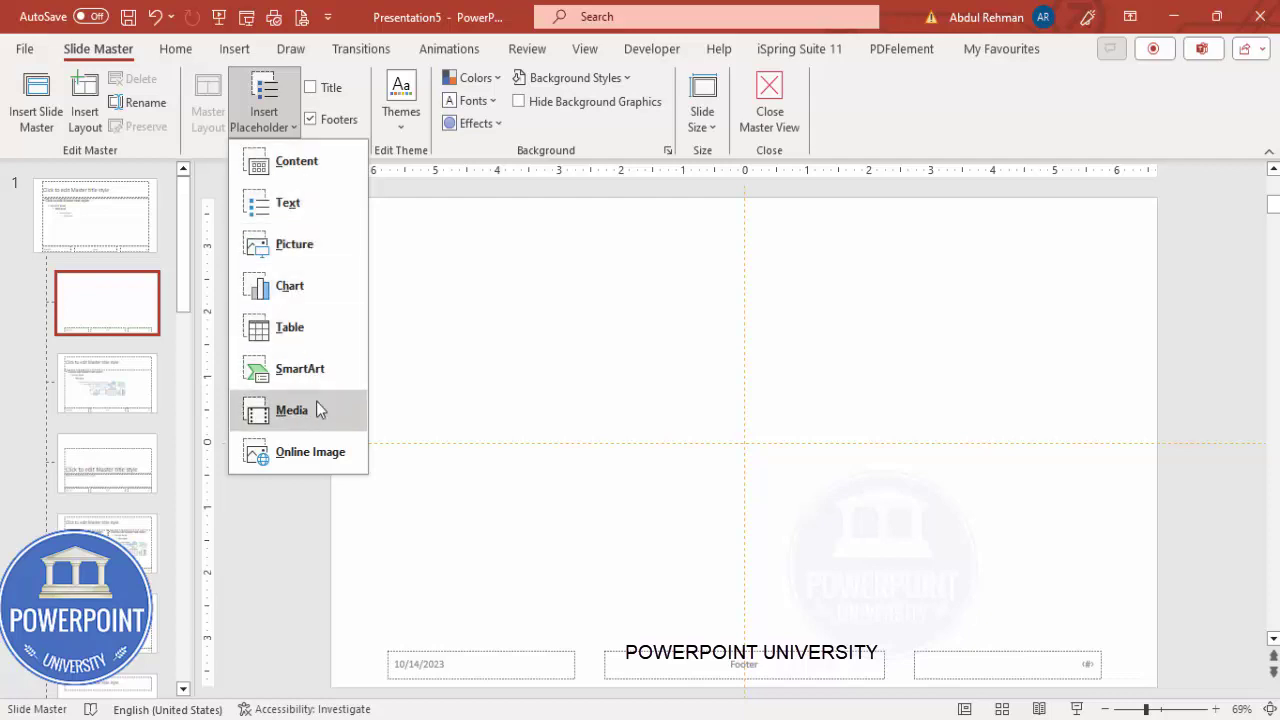
{"action": "left_click", "coordinate": [315, 245]}
{"action": "left_click_drag", "start_coordinate": [510, 284], "coordinate": [551, 324]}
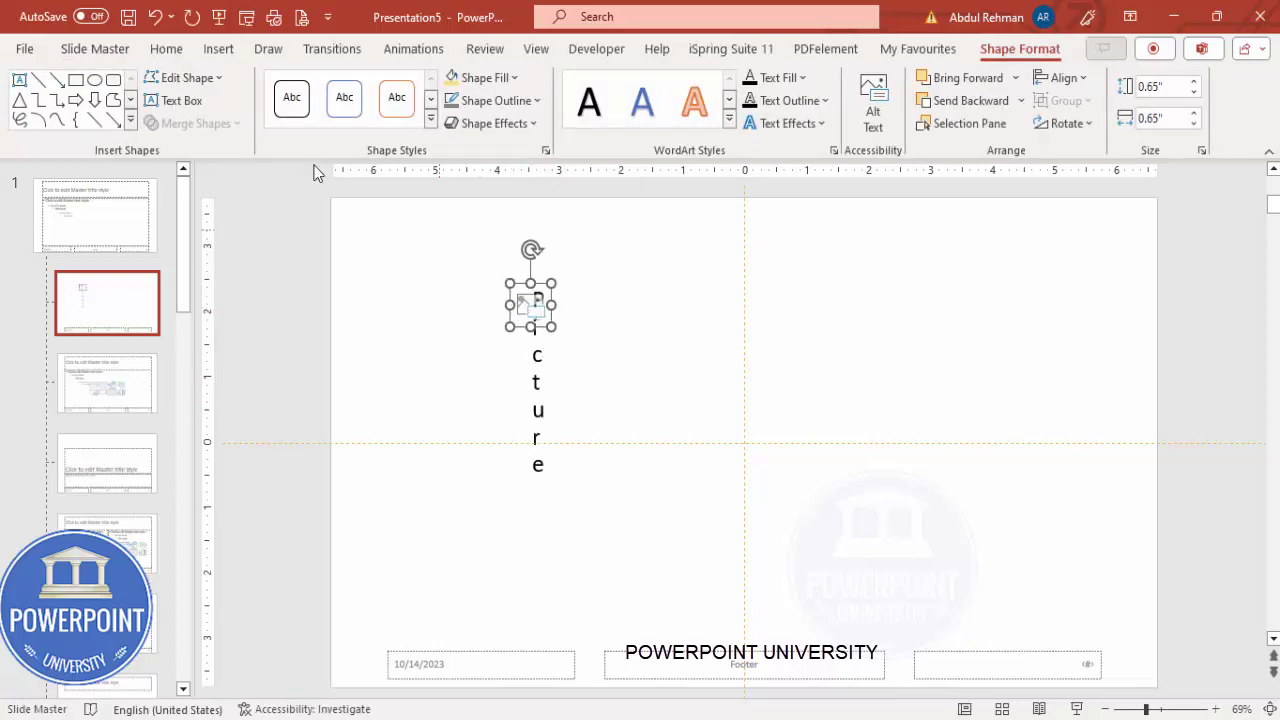
- Shrink the picture placeholder's prompt text down to size 1
{"action": "left_click", "coordinate": [164, 50]}
{"action": "left_click", "coordinate": [432, 86]}
{"action": "left_click", "coordinate": [432, 86]}
{"action": "left_click", "coordinate": [432, 86]}
{"action": "left_click", "coordinate": [432, 86]}
{"action": "left_click", "coordinate": [432, 86]}
{"action": "left_click", "coordinate": [432, 86]}
{"action": "left_click", "coordinate": [432, 86]}
{"action": "left_click", "coordinate": [432, 86]}
{"action": "left_click", "coordinate": [432, 86]}
{"action": "left_click", "coordinate": [432, 86]}
{"action": "left_click", "coordinate": [432, 86]}
{"action": "left_click", "coordinate": [432, 86]}
{"action": "left_click", "coordinate": [432, 86]}
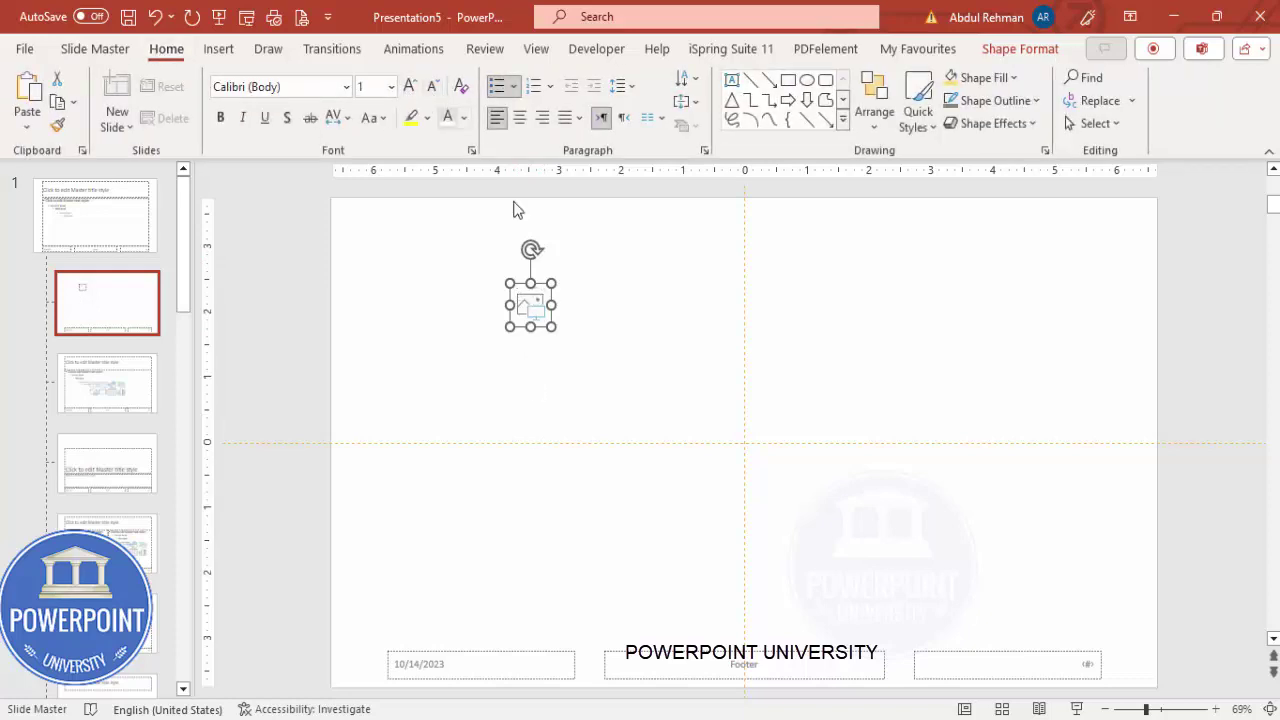
- Change the small picture placeholder's shape to an oval
{"action": "left_click", "coordinate": [630, 356]}
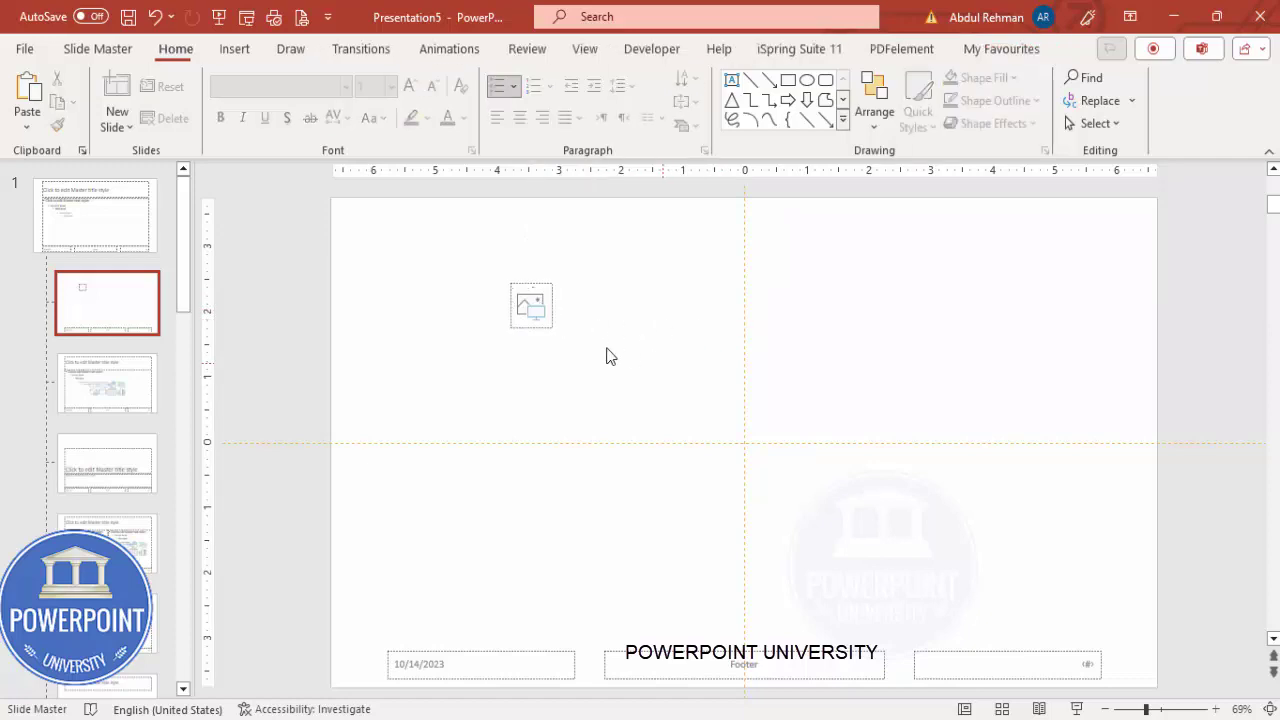
{"action": "left_click", "coordinate": [525, 310]}
{"action": "left_click", "coordinate": [1020, 49]}
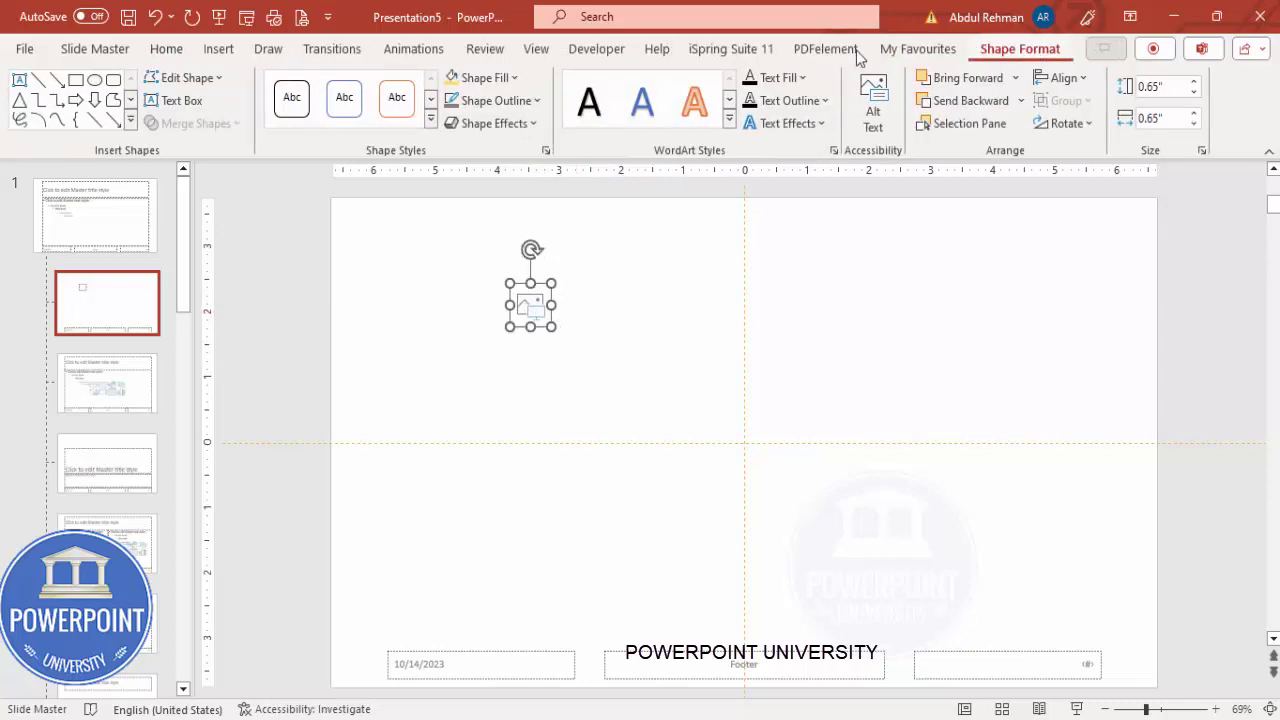
{"action": "left_click", "coordinate": [208, 84]}
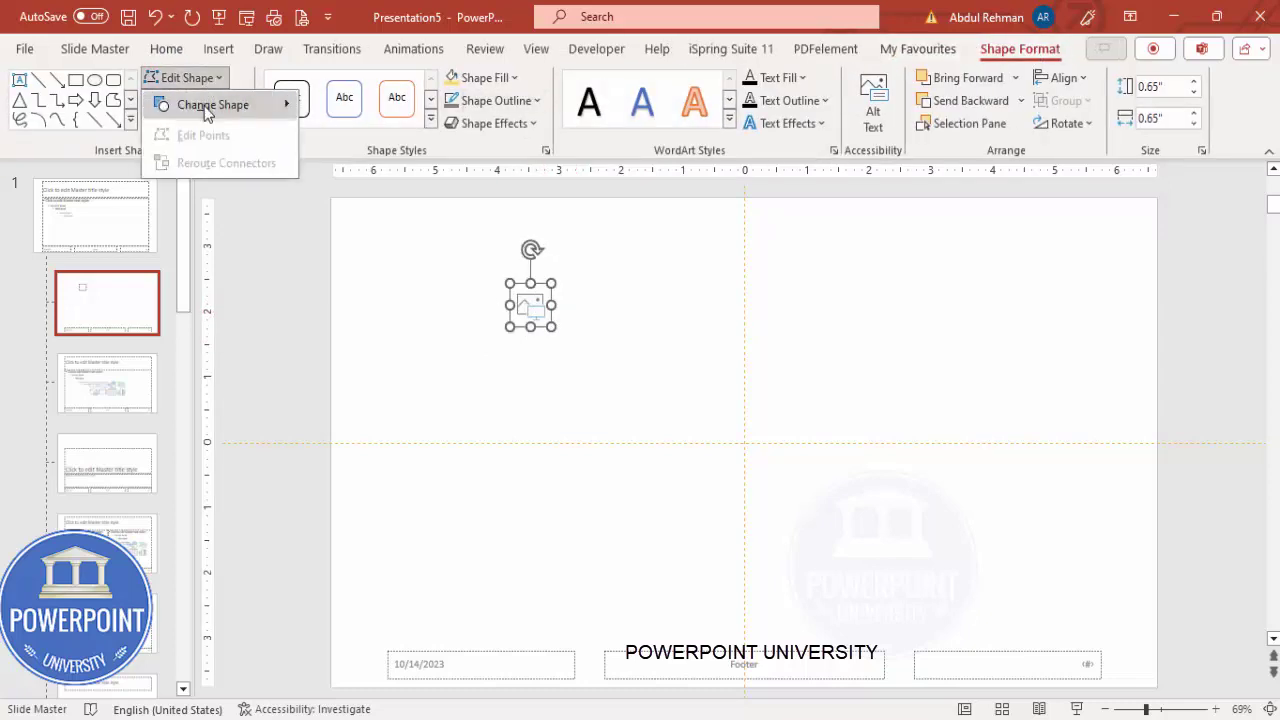
{"action": "mouse_move", "coordinate": [226, 111]}
{"action": "left_click", "coordinate": [309, 158]}
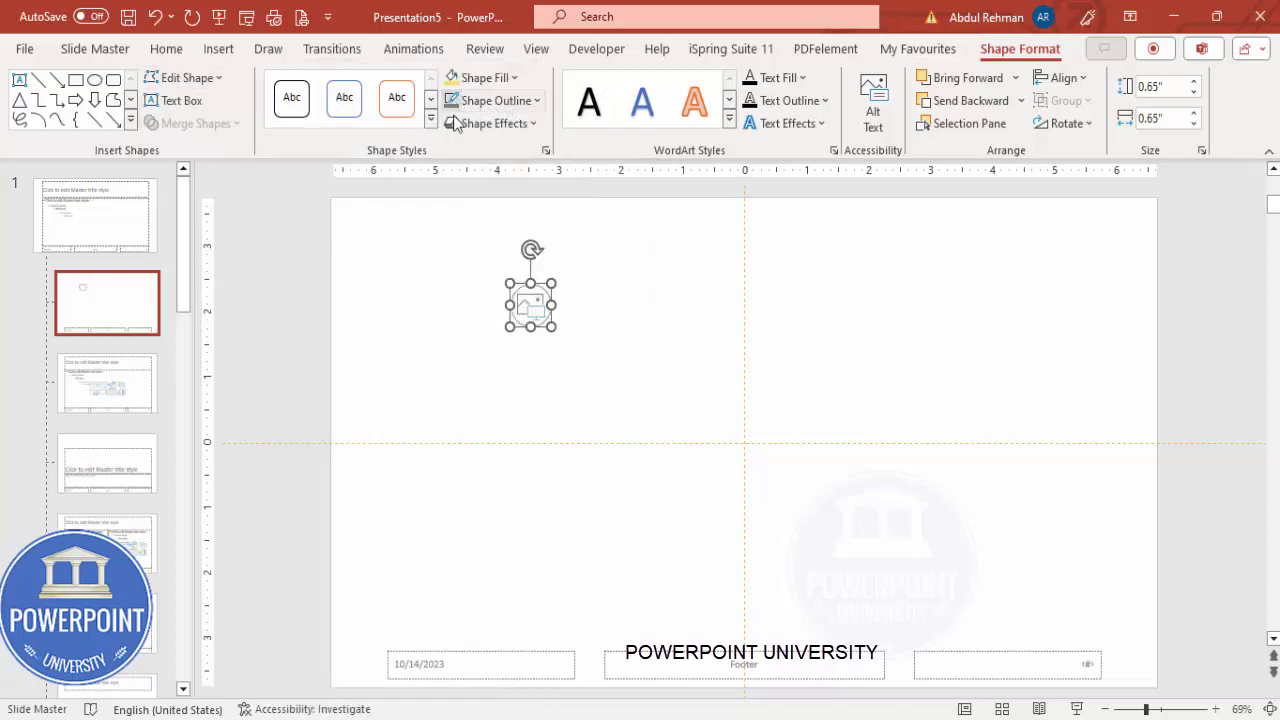
- Fill the circular placeholder with a light theme colour
{"action": "left_click", "coordinate": [591, 303]}
{"action": "left_click", "coordinate": [530, 307]}
{"action": "left_click", "coordinate": [476, 77]}
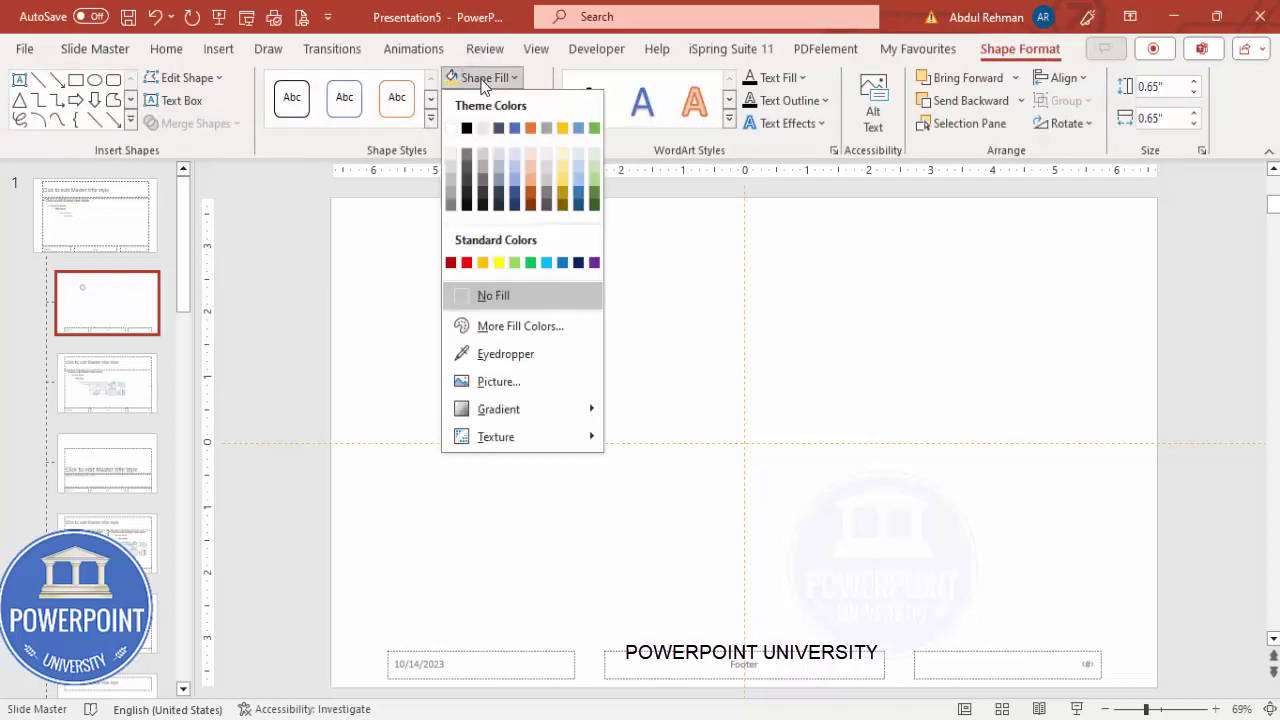
{"action": "left_click", "coordinate": [447, 152]}
{"action": "left_click", "coordinate": [594, 280]}
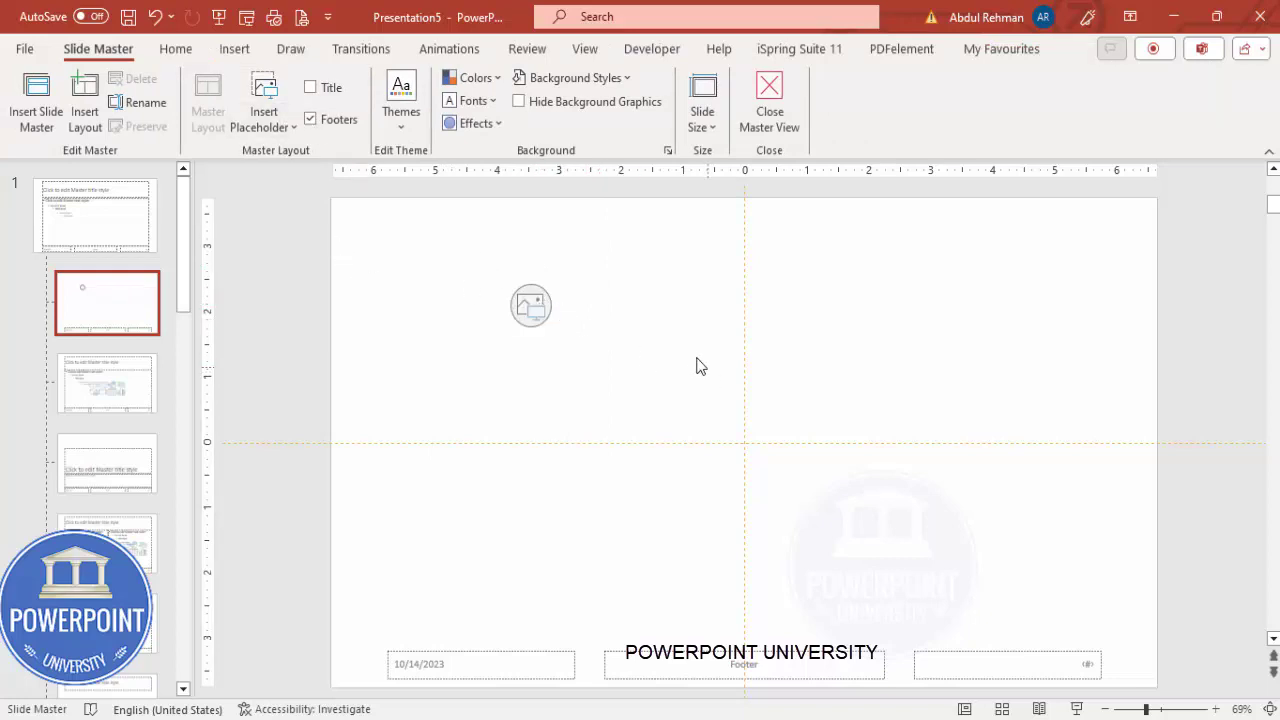
- Add a text placeholder right of the circle reading 'Employee Name'
{"action": "left_click", "coordinate": [237, 50]}
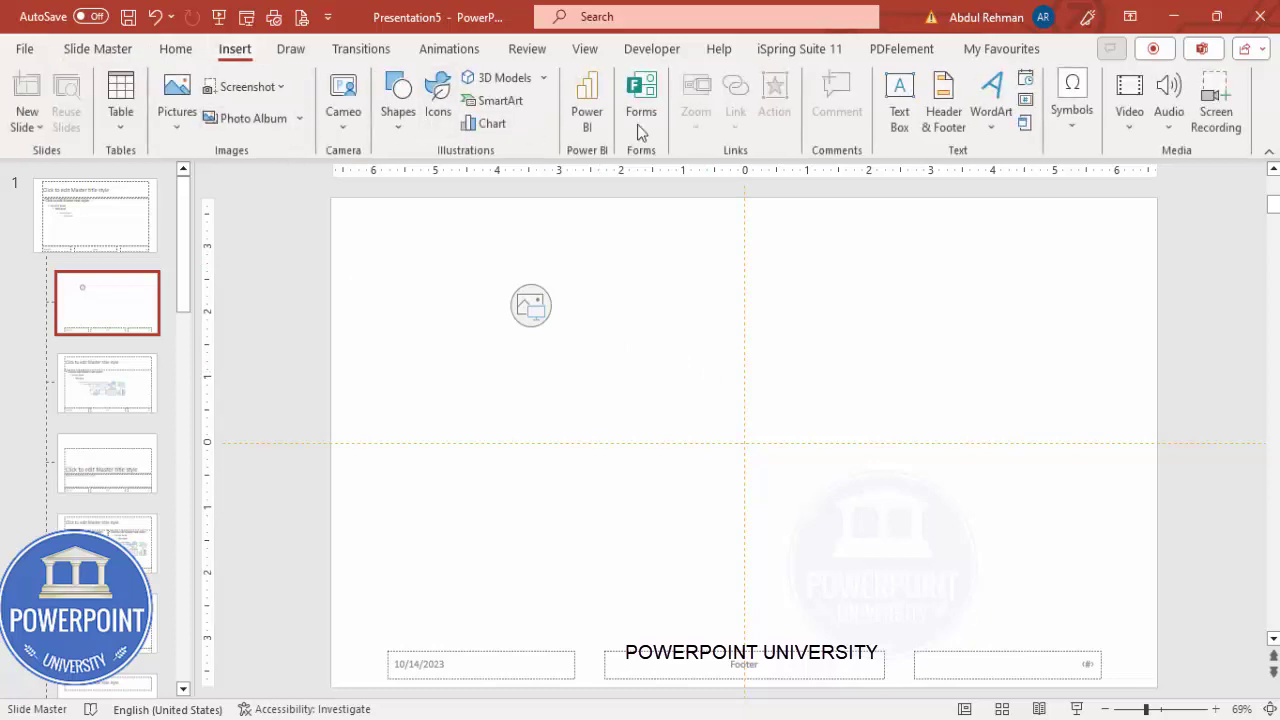
{"action": "left_click", "coordinate": [112, 50]}
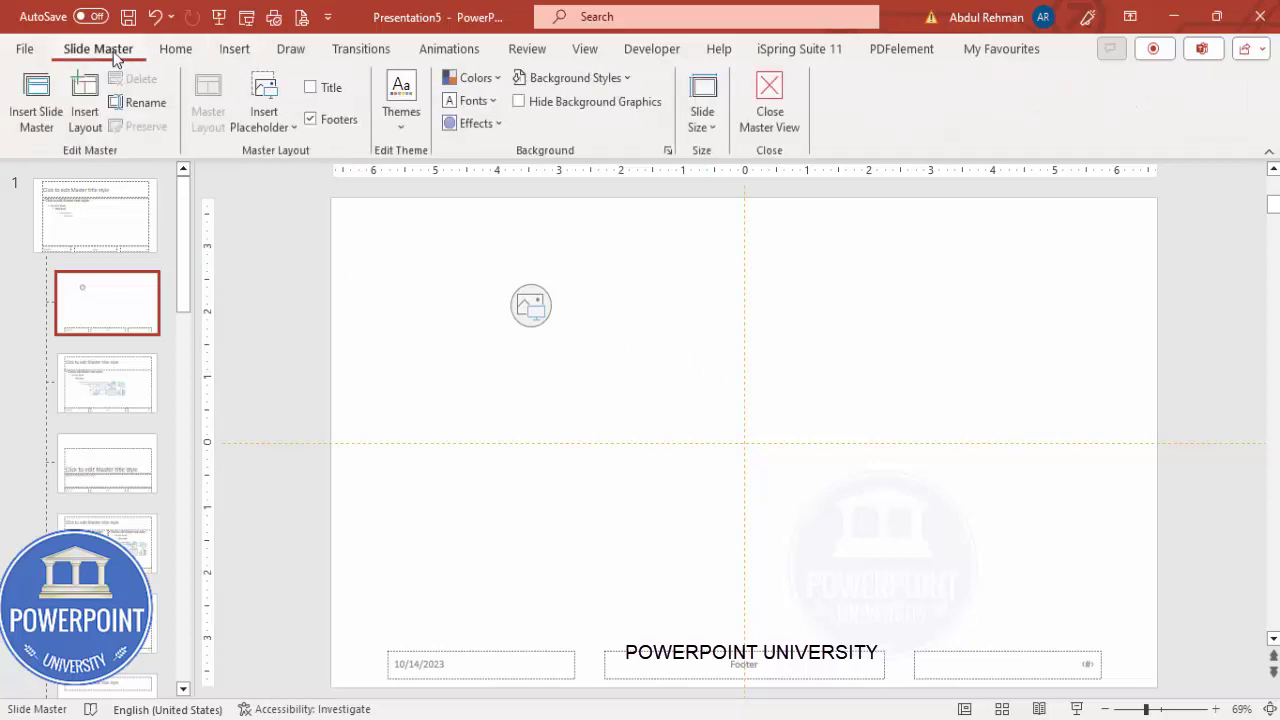
{"action": "left_click", "coordinate": [264, 130]}
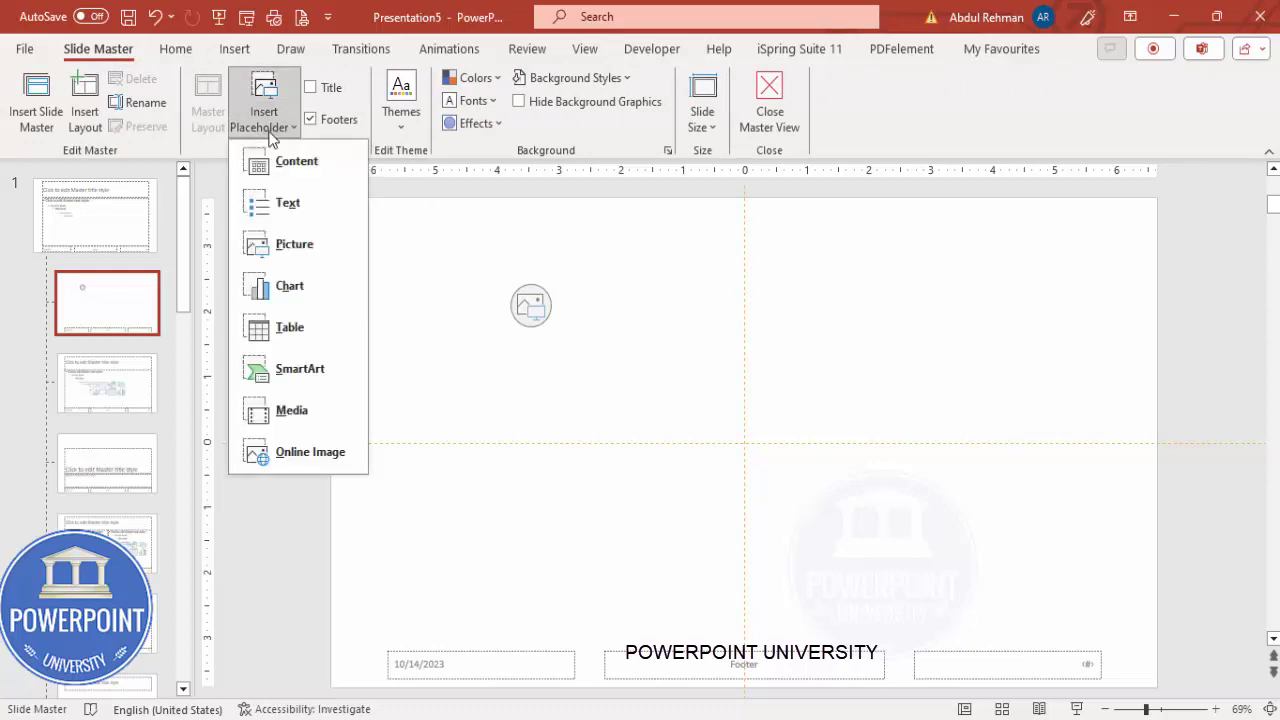
{"action": "left_click", "coordinate": [287, 204]}
{"action": "mouse_move", "coordinate": [563, 284]}
{"action": "left_mouse_down"}
{"action": "mouse_move", "coordinate": [603, 306]}
{"action": "mouse_move", "coordinate": [699, 319]}
{"action": "left_mouse_up"}
{"action": "left_click_drag", "start_coordinate": [587, 304], "coordinate": [774, 561]}
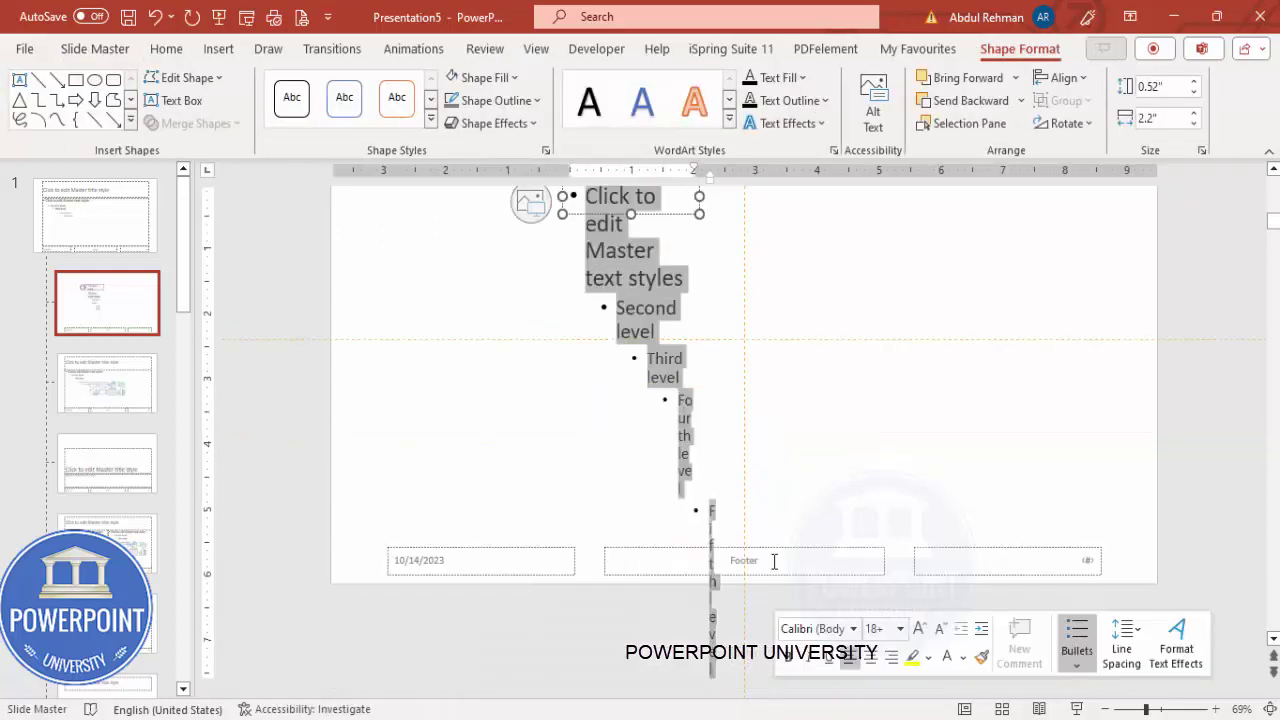
{"action": "key", "text": "Delete"}
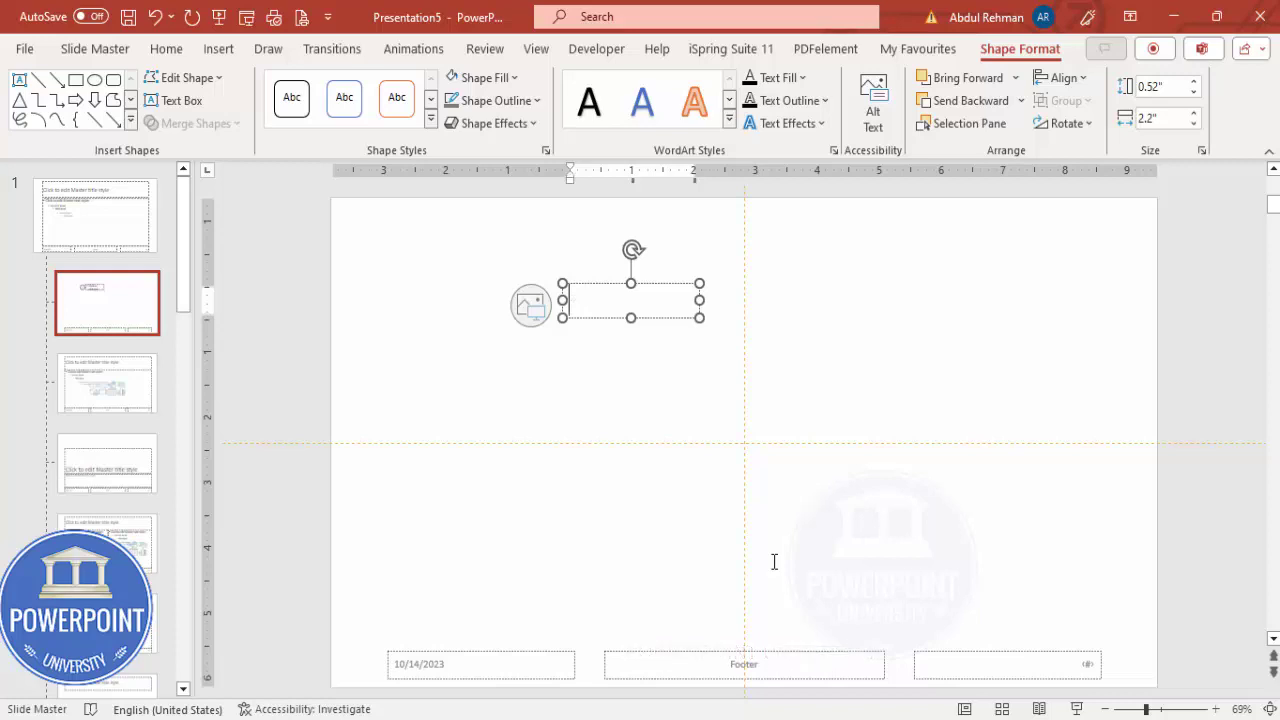
{"action": "type", "text": "Employee "}
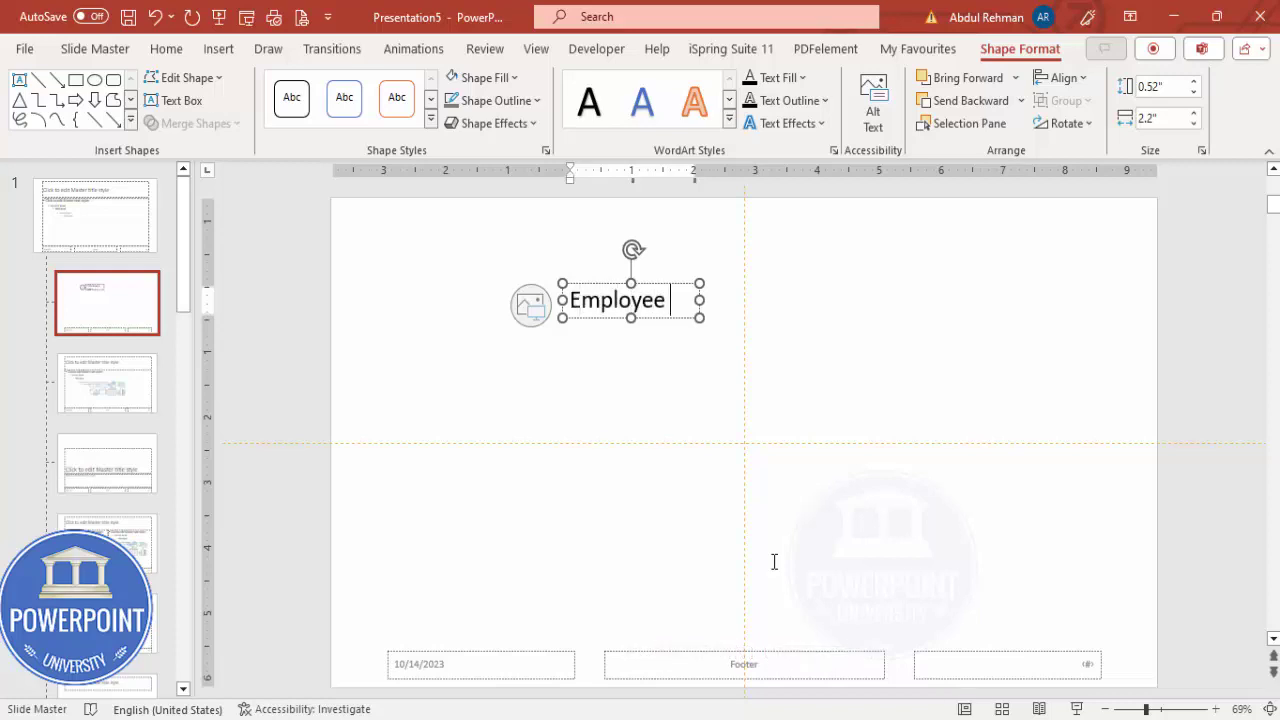
{"action": "type", "text": "Name"}
{"action": "left_click", "coordinate": [655, 284]}
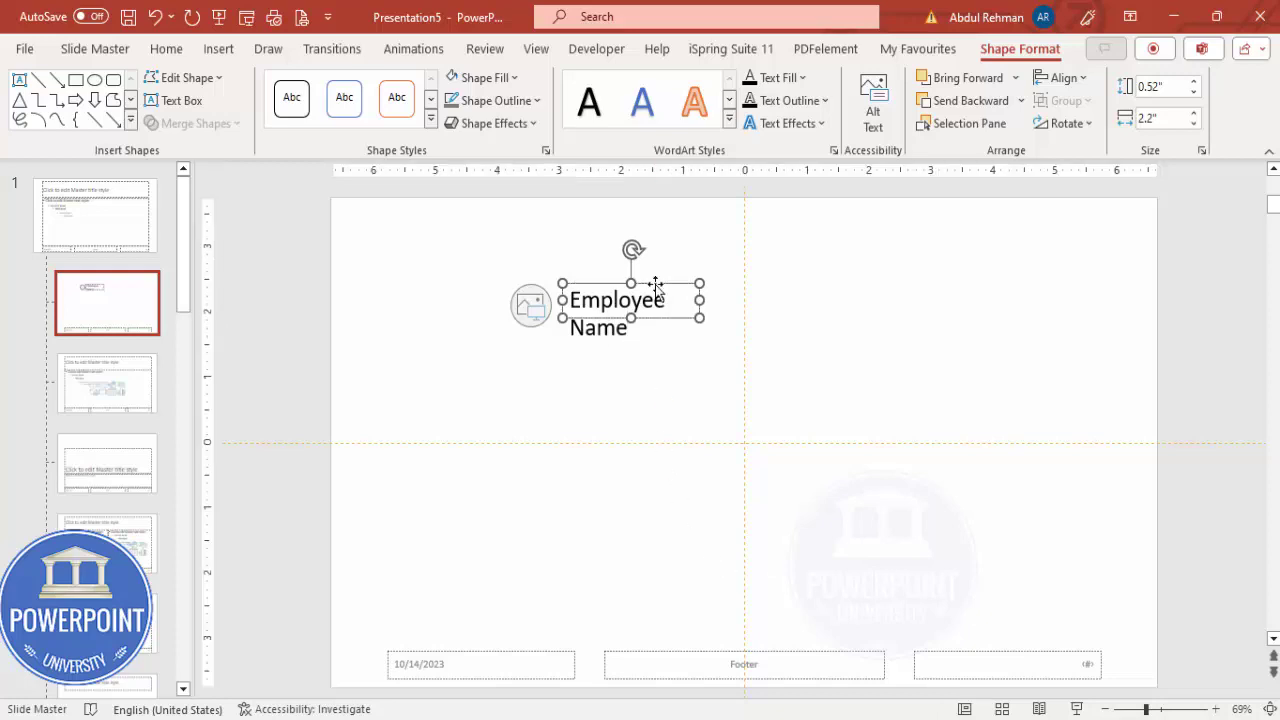
- Make the Employee Name text 14 pt and centred, with a light green fill
{"action": "left_click", "coordinate": [160, 52]}
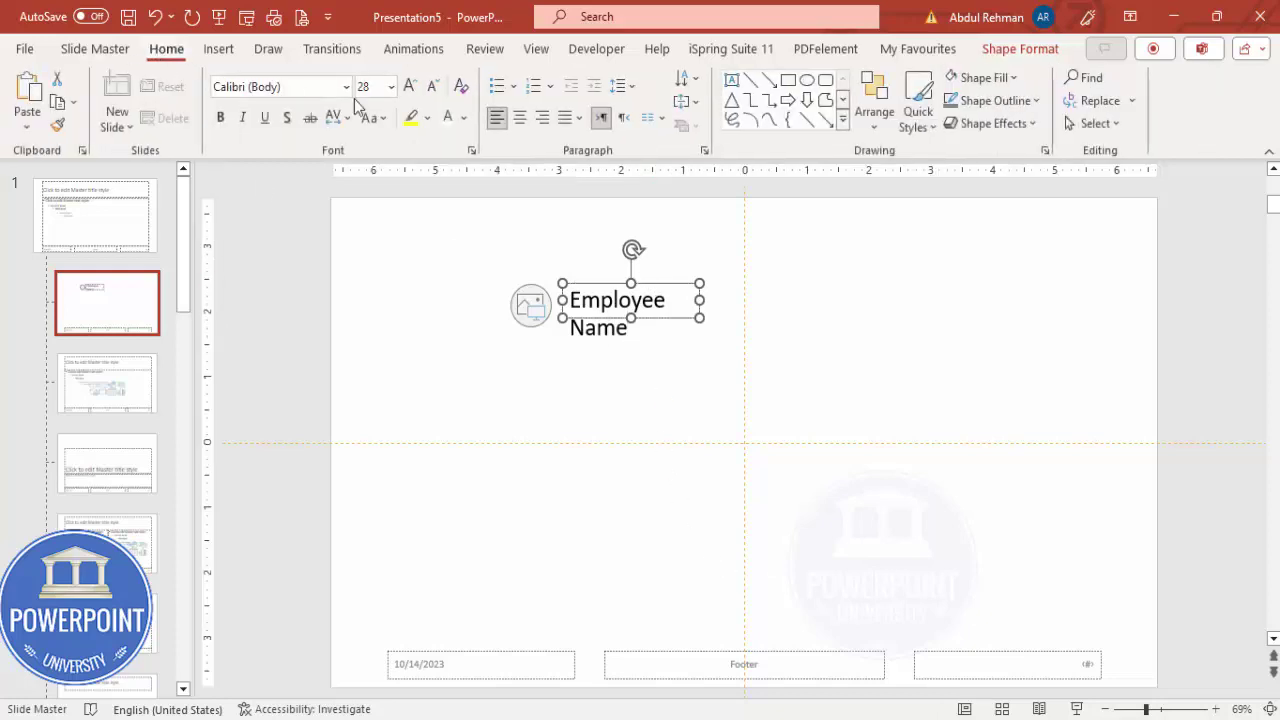
{"action": "left_click", "coordinate": [431, 88]}
{"action": "left_click", "coordinate": [431, 88]}
{"action": "left_click", "coordinate": [431, 88]}
{"action": "left_click", "coordinate": [431, 88]}
{"action": "left_click", "coordinate": [431, 88]}
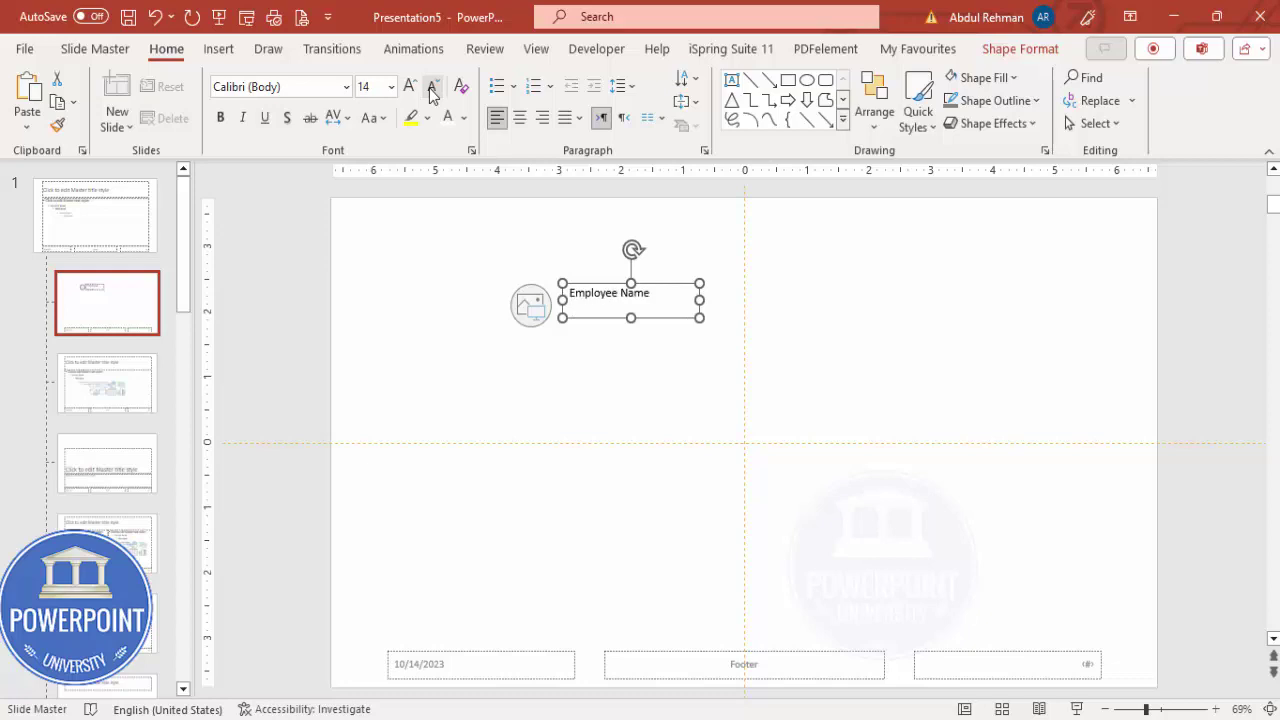
{"action": "left_click", "coordinate": [524, 118]}
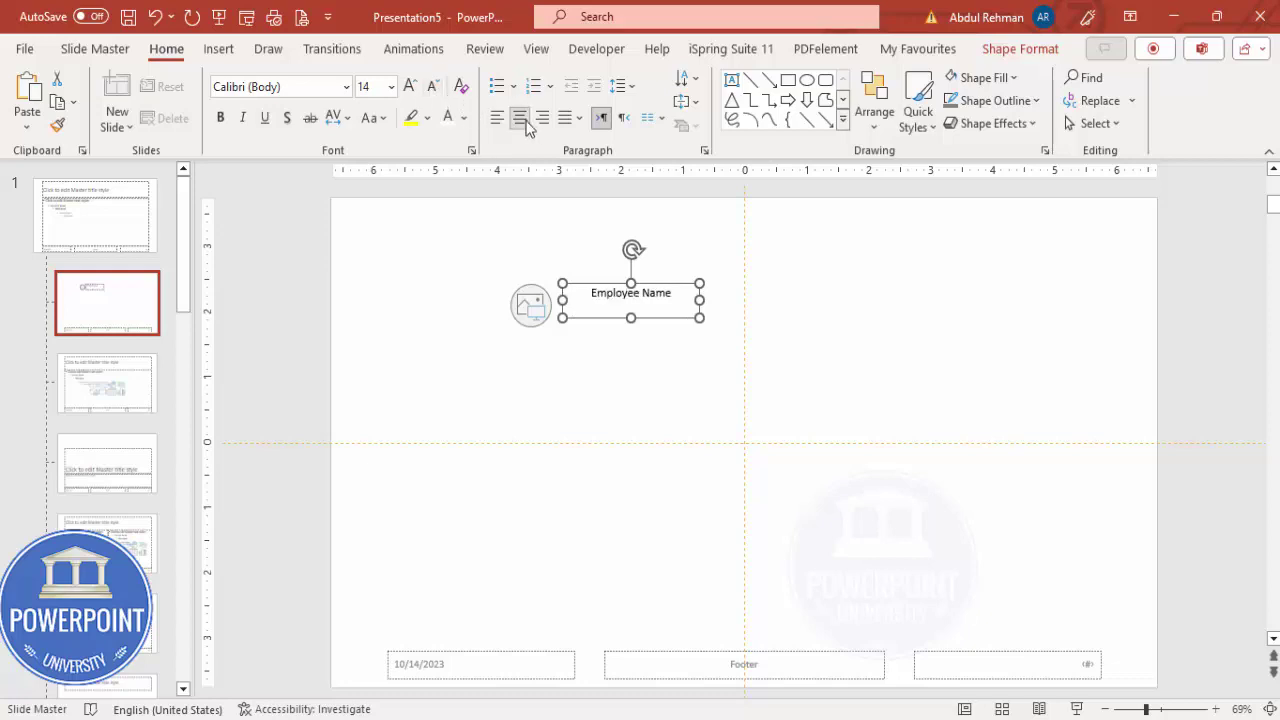
{"action": "left_click", "coordinate": [978, 80]}
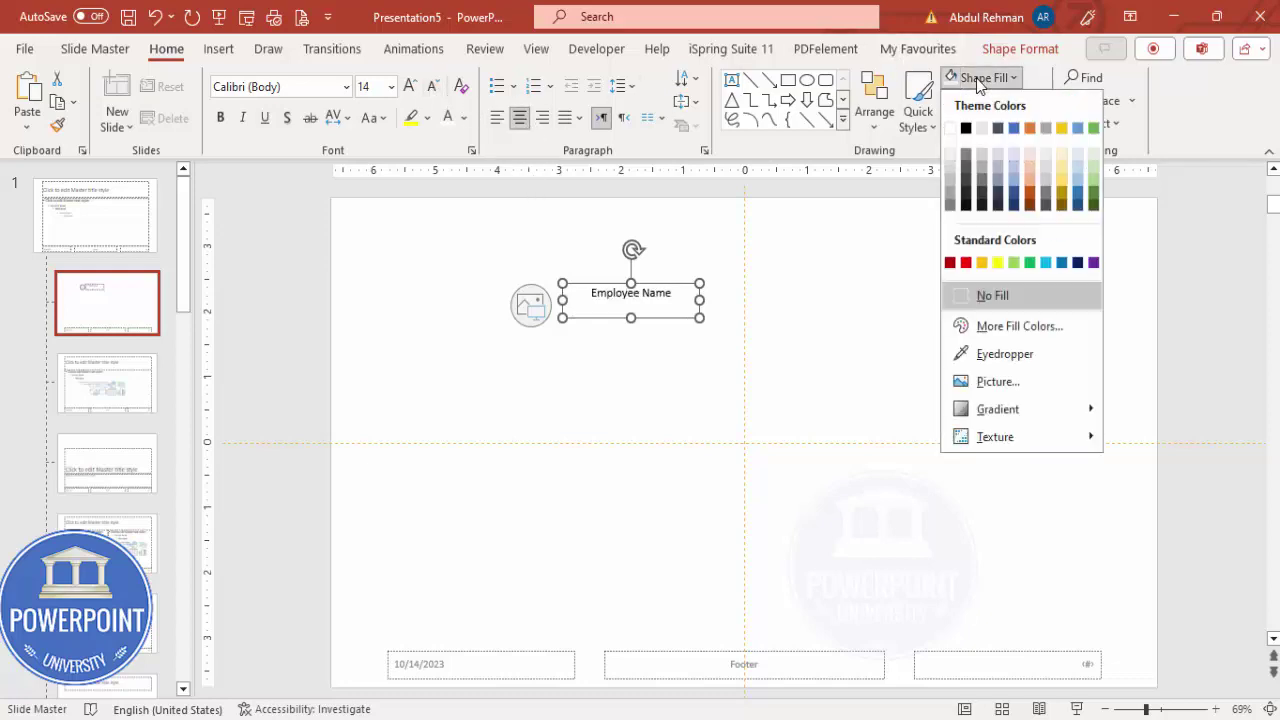
{"action": "left_click", "coordinate": [1013, 263]}
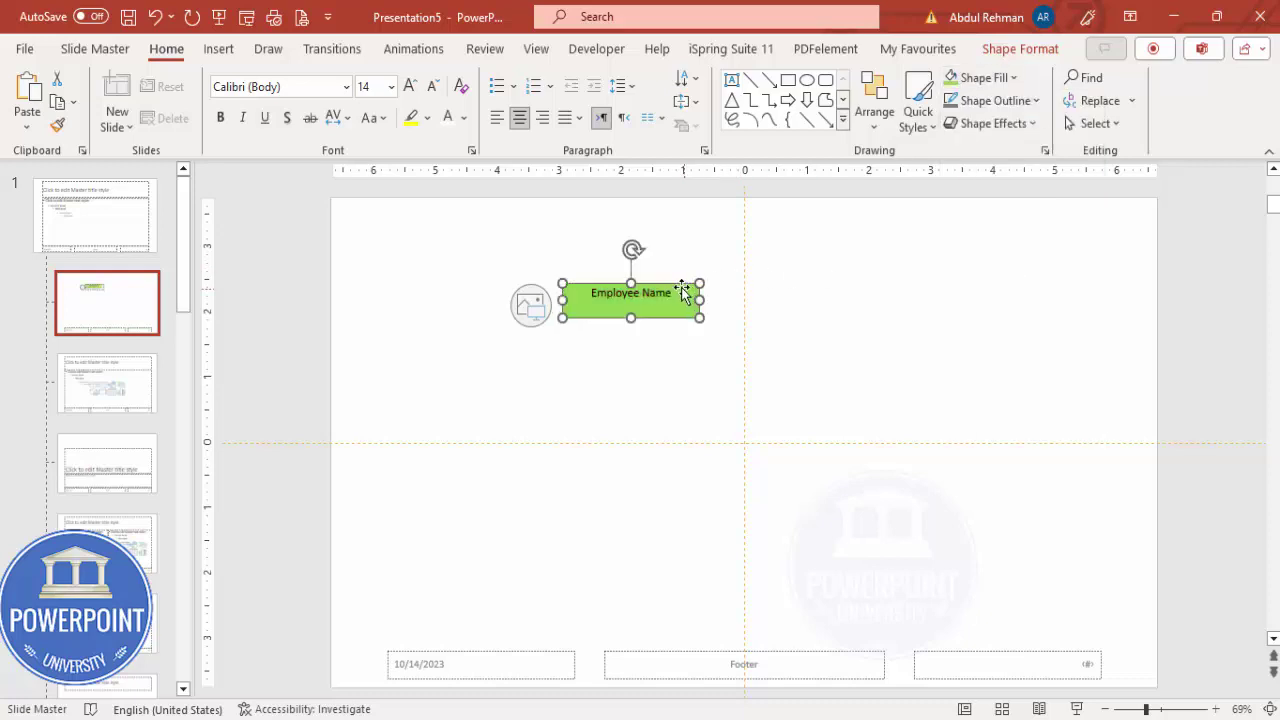
- Move the green box onto the circle and send it behind the picture placeholder
{"action": "left_click_drag", "start_coordinate": [681, 287], "coordinate": [658, 294]}
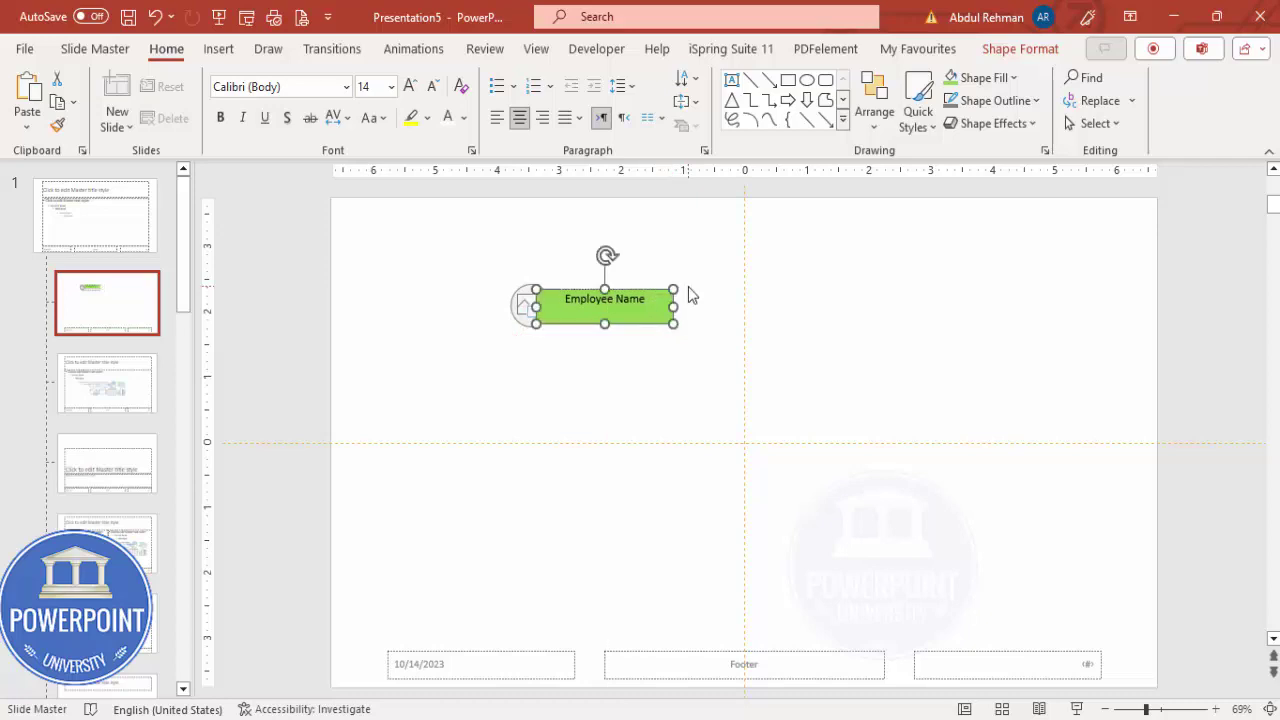
{"action": "left_click", "coordinate": [992, 50]}
{"action": "left_click", "coordinate": [1021, 100]}
{"action": "left_click", "coordinate": [985, 150]}
- Move the circle-and-Employee Name pair to the top centre of the layout
{"action": "left_click", "coordinate": [821, 306]}
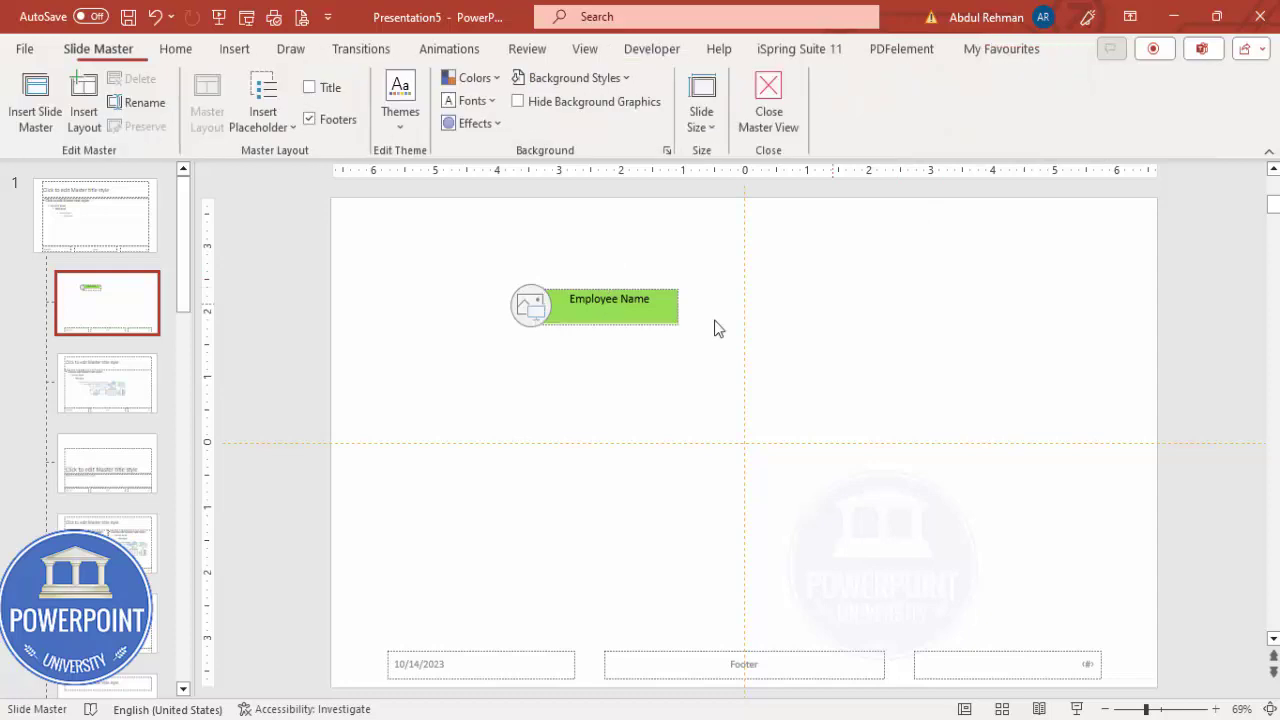
{"action": "left_click_drag", "start_coordinate": [472, 261], "coordinate": [757, 360]}
{"action": "left_click_drag", "start_coordinate": [653, 316], "coordinate": [803, 251]}
{"action": "key", "text": "Escape"}
{"action": "left_click", "coordinate": [794, 244]}
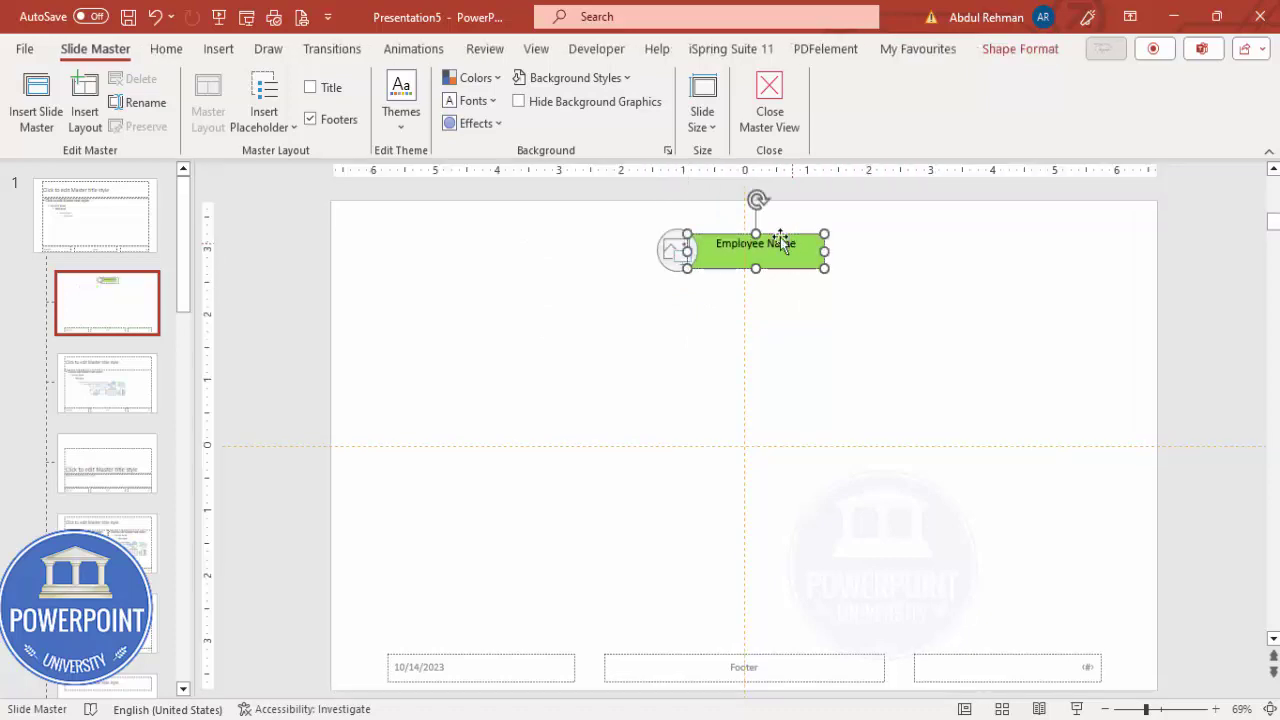
{"action": "left_click", "coordinate": [163, 50]}
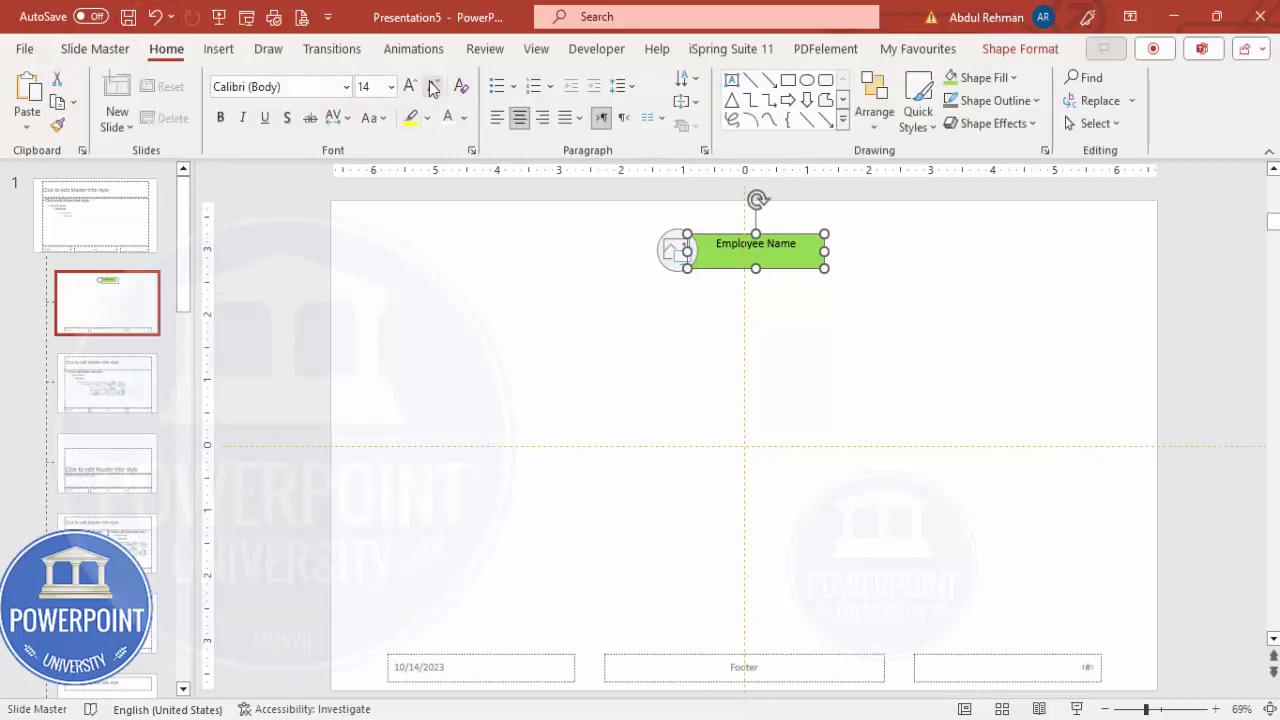
{"action": "left_click", "coordinate": [878, 303]}
- Copy the pair into a row of four pairs beneath the original
{"action": "left_click_drag", "start_coordinate": [892, 296], "coordinate": [594, 203]}
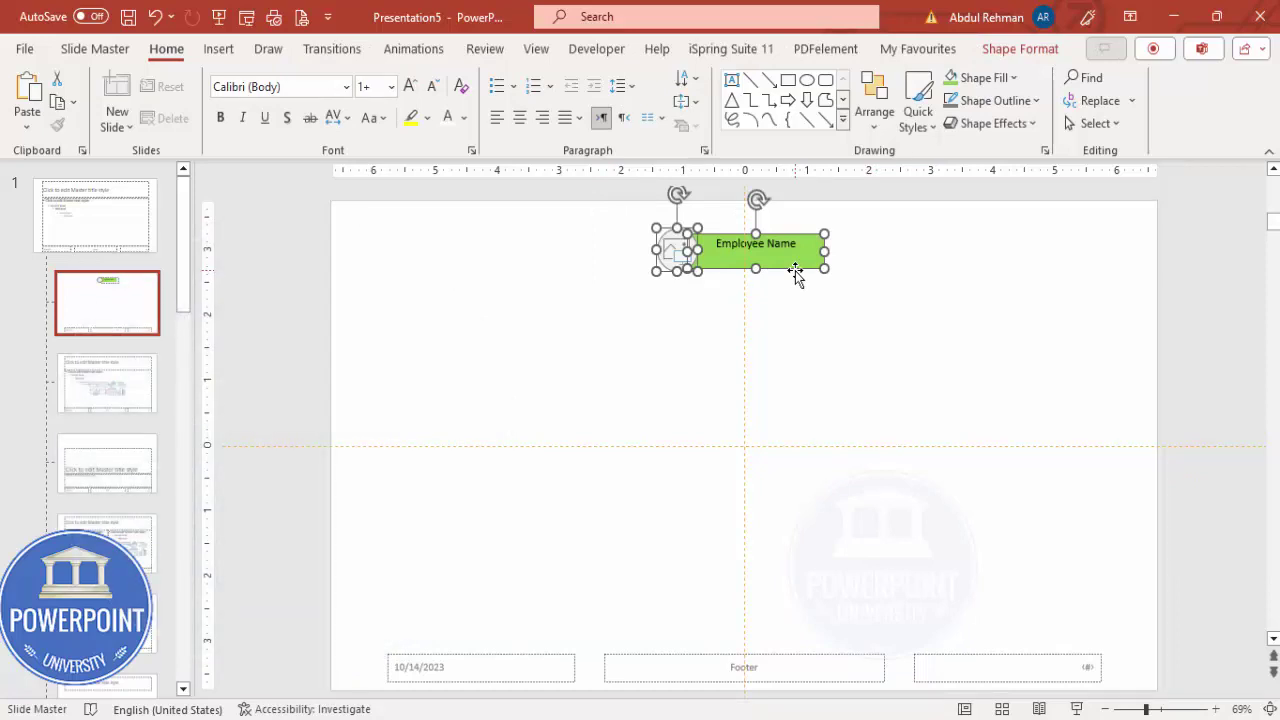
{"action": "left_click_drag", "start_coordinate": [795, 275], "coordinate": [690, 336]}
{"action": "left_click", "coordinate": [829, 386]}
{"action": "left_click_drag", "start_coordinate": [826, 380], "coordinate": [307, 275]}
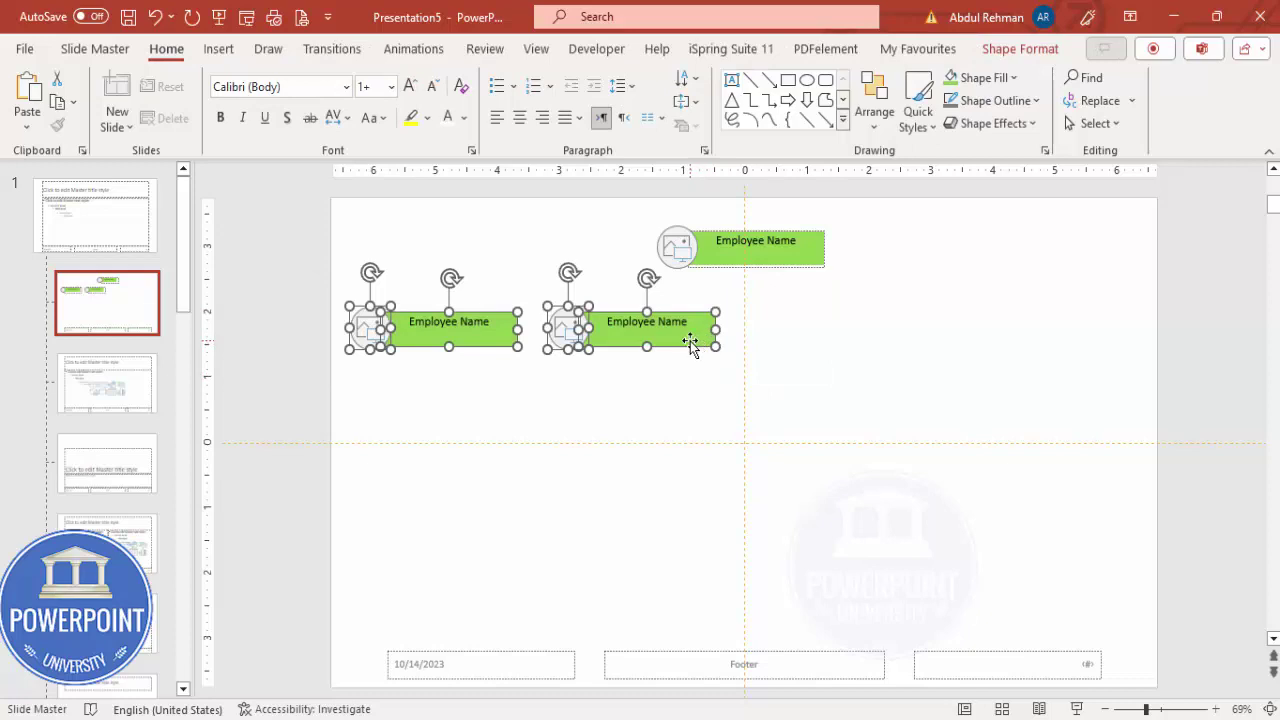
{"action": "left_click_drag", "start_coordinate": [690, 343], "coordinate": [1108, 356]}
{"action": "left_click", "coordinate": [920, 352]}
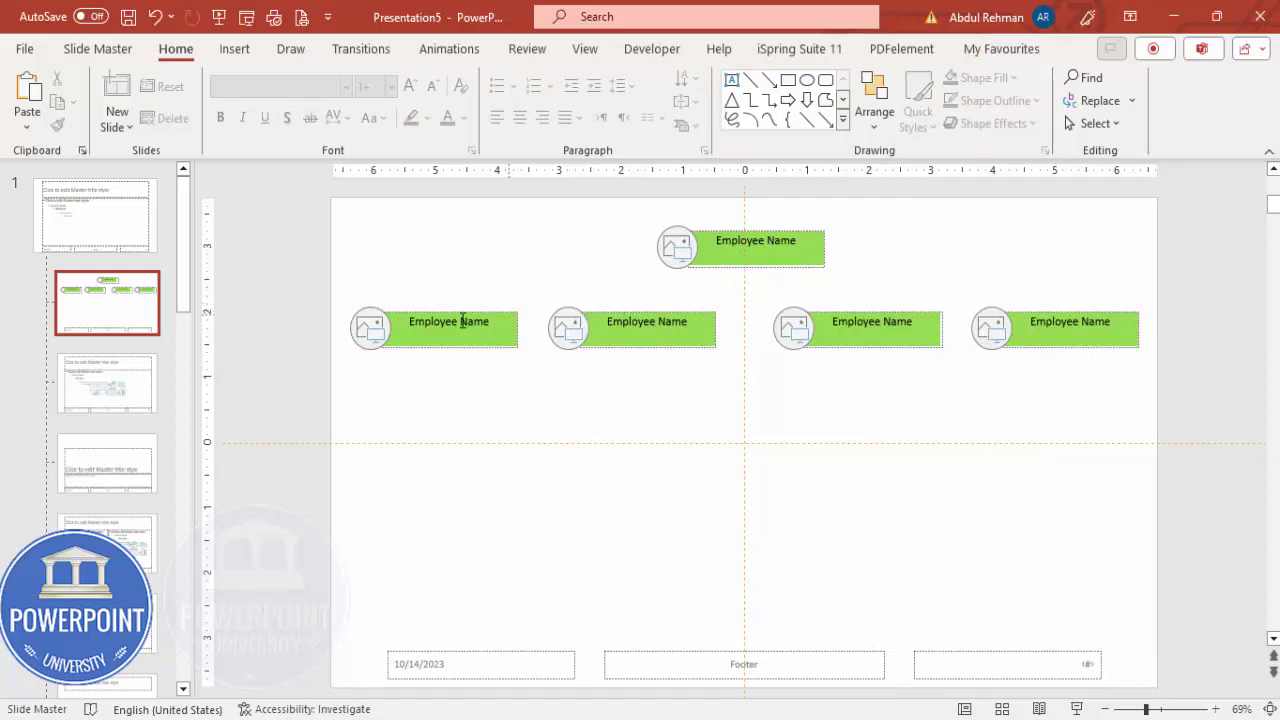
{"action": "left_click", "coordinate": [237, 52]}
- Draw elbow arrow connectors from the top box to the first and second lower boxes
{"action": "left_click", "coordinate": [398, 128]}
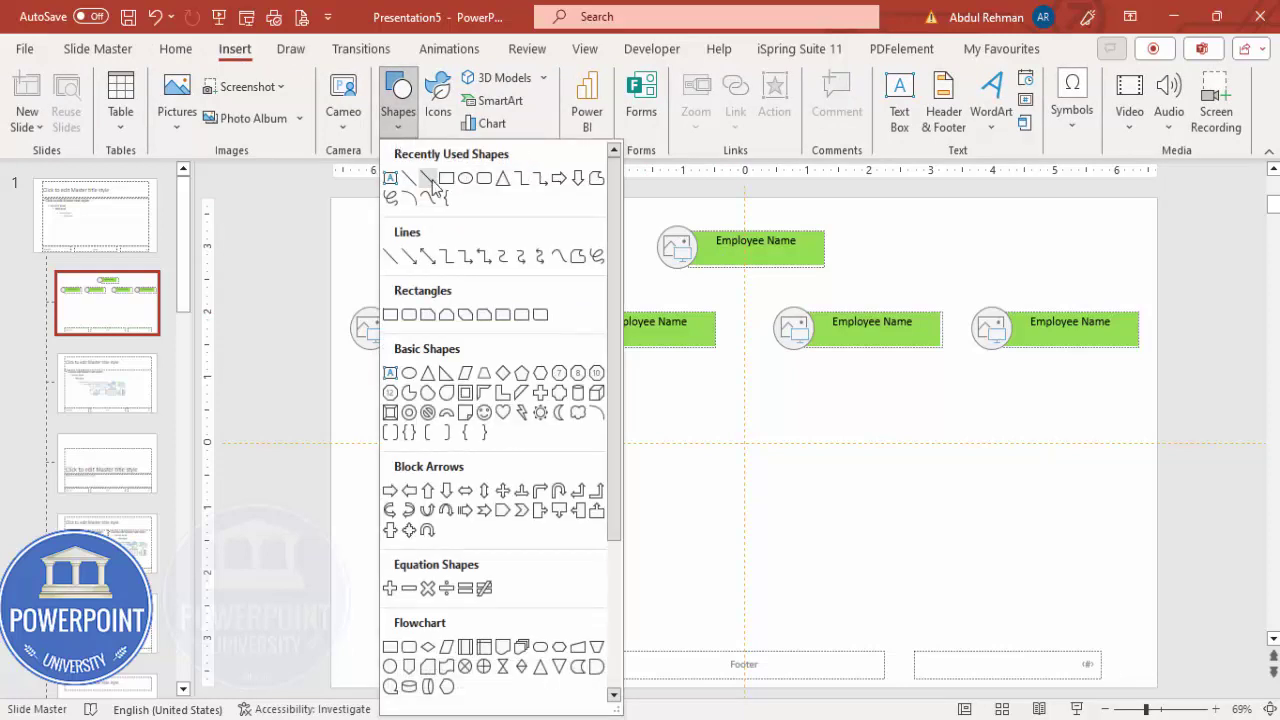
{"action": "left_click", "coordinate": [471, 266]}
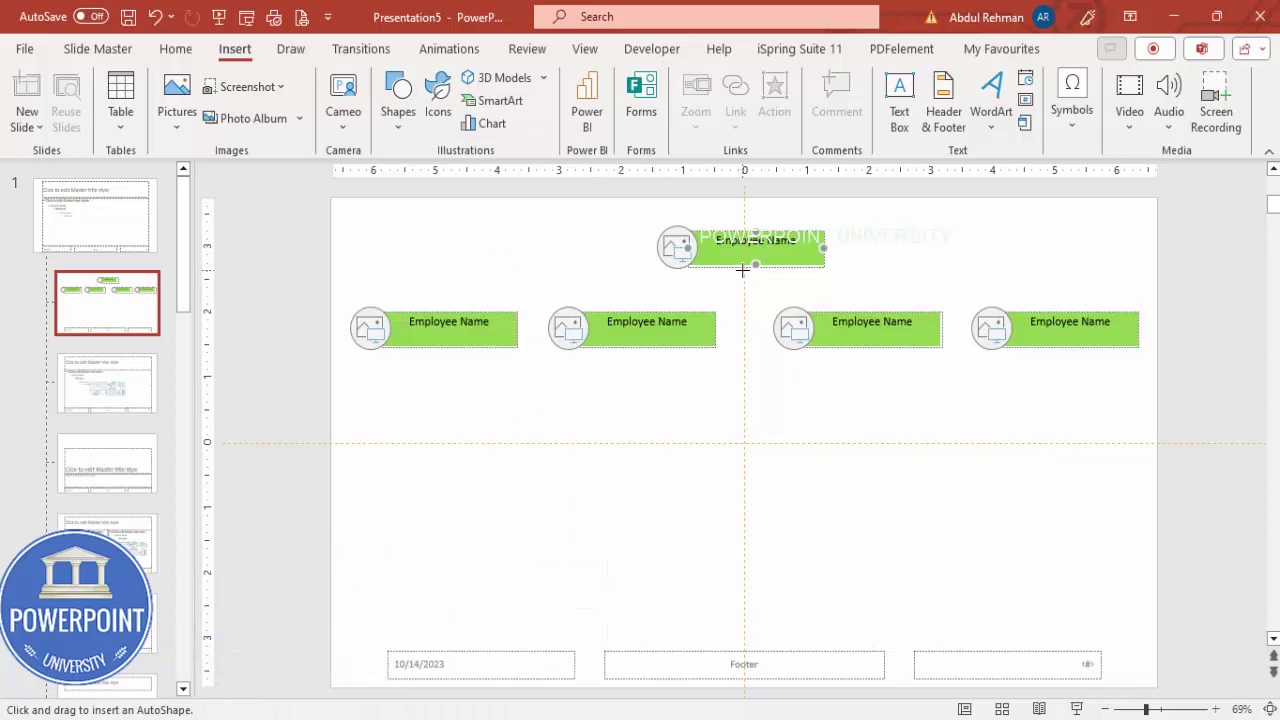
{"action": "left_click_drag", "start_coordinate": [755, 264], "coordinate": [443, 306]}
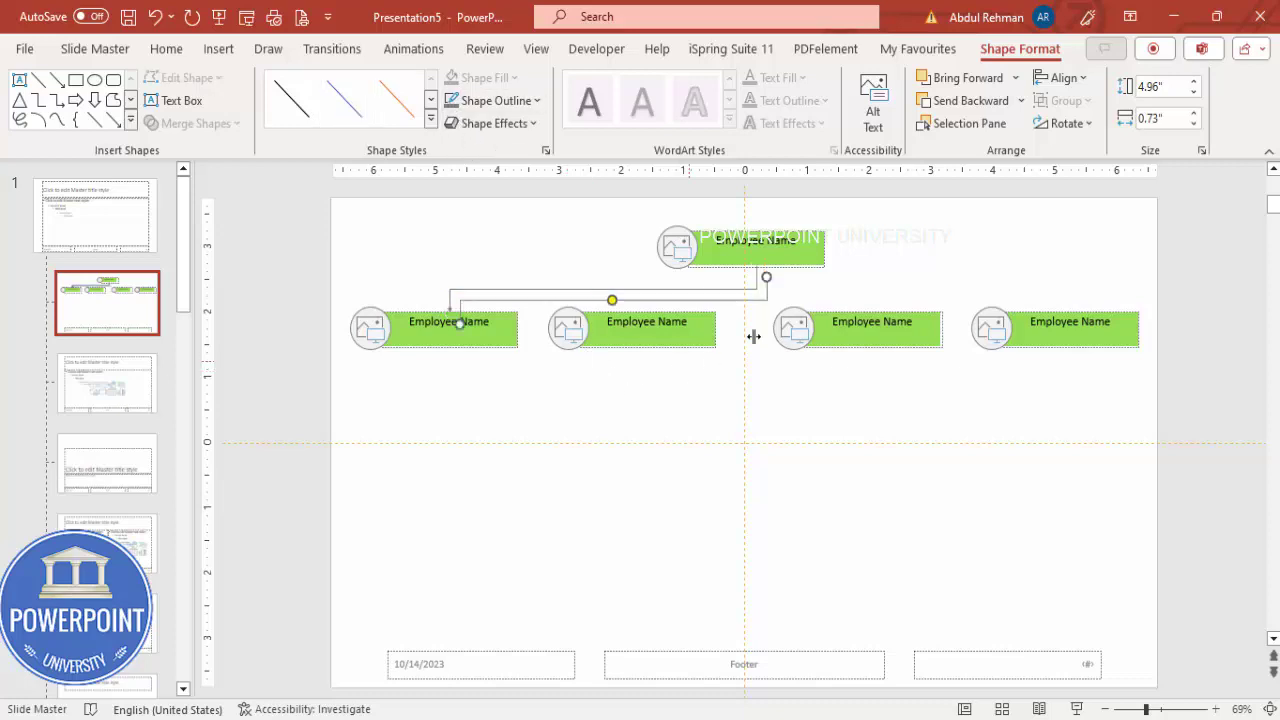
{"action": "left_click_drag", "start_coordinate": [760, 276], "coordinate": [760, 271]}
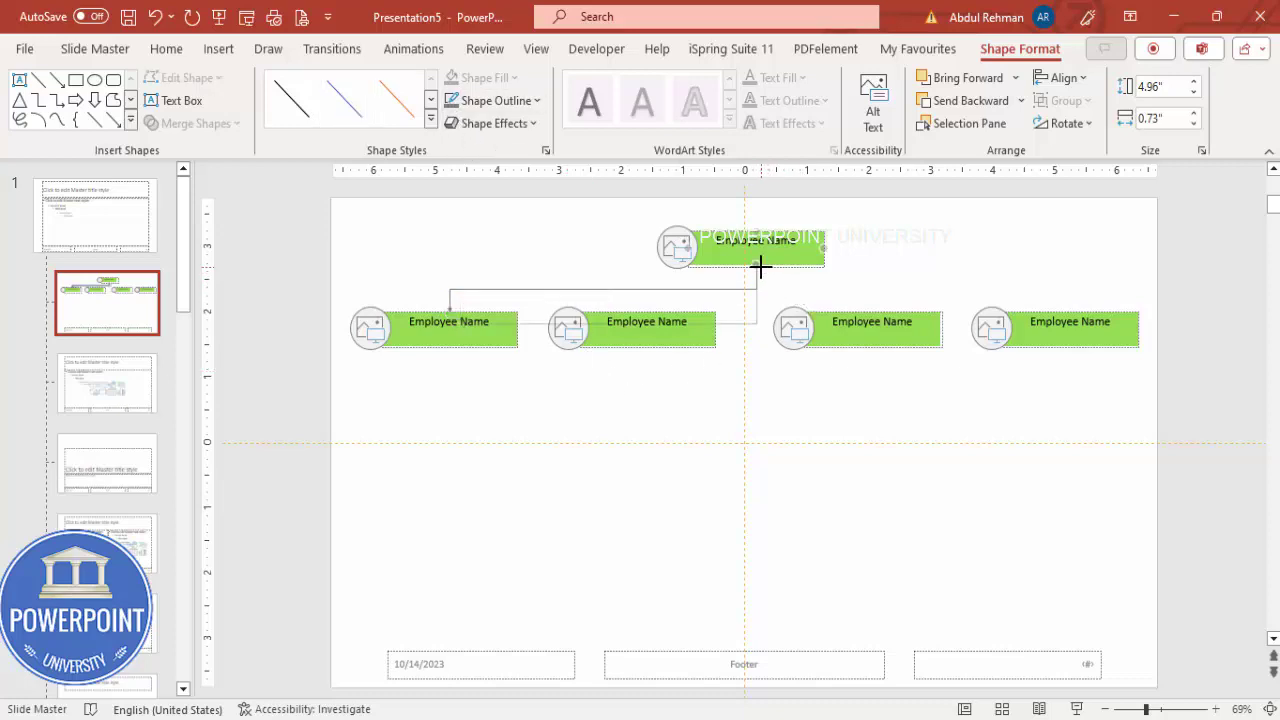
{"action": "left_click_drag", "start_coordinate": [451, 310], "coordinate": [647, 312]}
- Link the top box to the third and fourth lower boxes with elbow connectors
{"action": "mouse_move", "coordinate": [746, 414]}
{"action": "left_mouse_down"}
{"action": "mouse_move", "coordinate": [851, 366]}
{"action": "mouse_move", "coordinate": [757, 268]}
{"action": "left_mouse_up"}
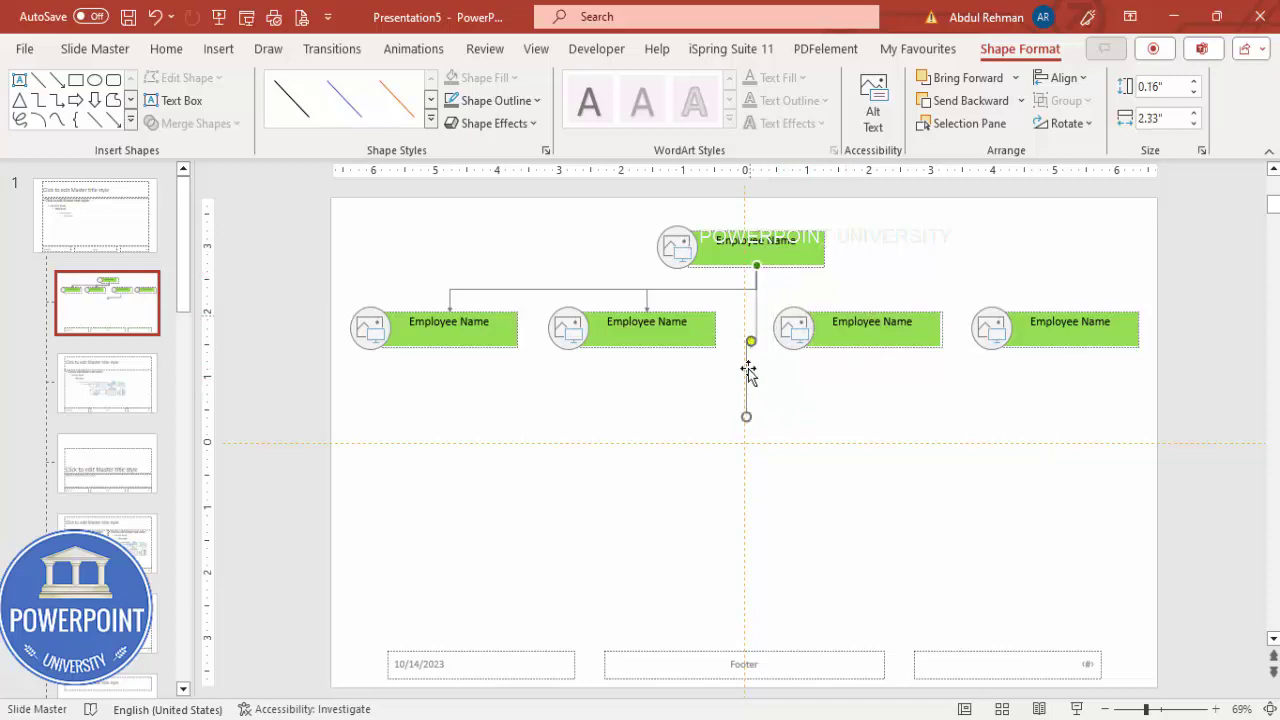
{"action": "left_click_drag", "start_coordinate": [746, 416], "coordinate": [872, 312]}
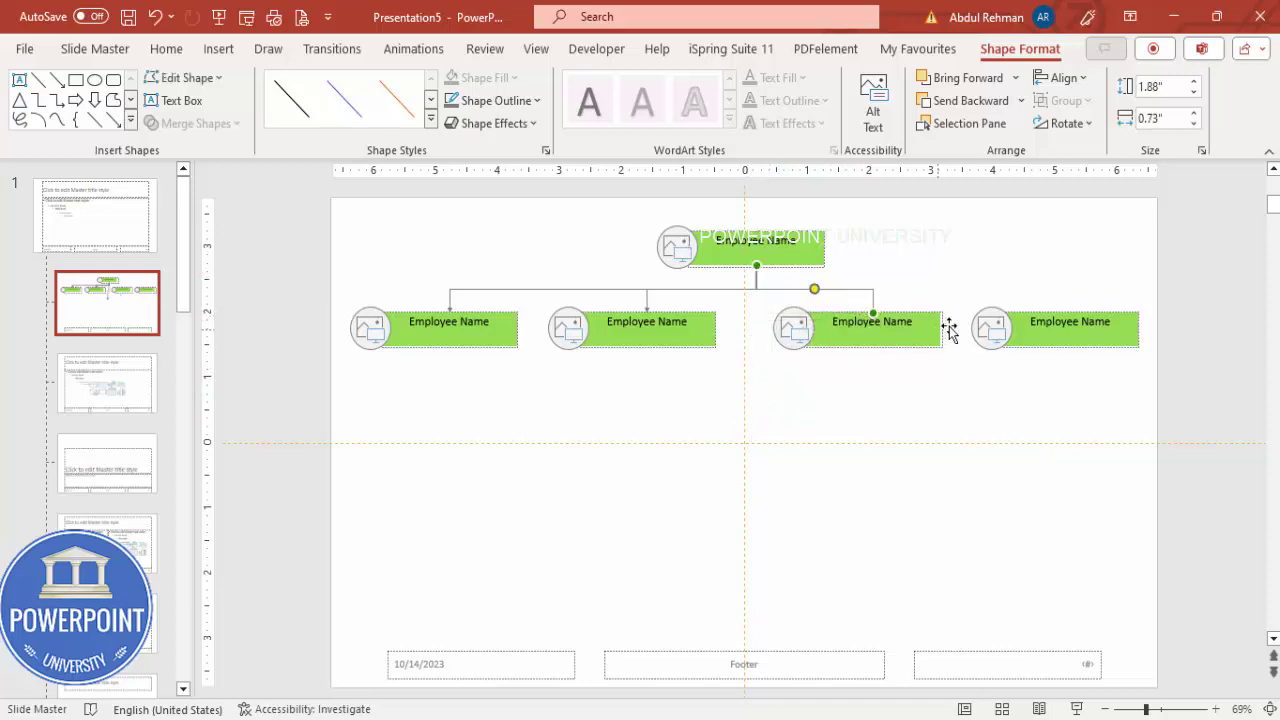
{"action": "key", "text": "ctrl+d"}
{"action": "left_click_drag", "start_coordinate": [986, 309], "coordinate": [1071, 313]}
{"action": "left_click_drag", "start_coordinate": [870, 262], "coordinate": [757, 257]}
{"action": "left_click", "coordinate": [700, 288]}
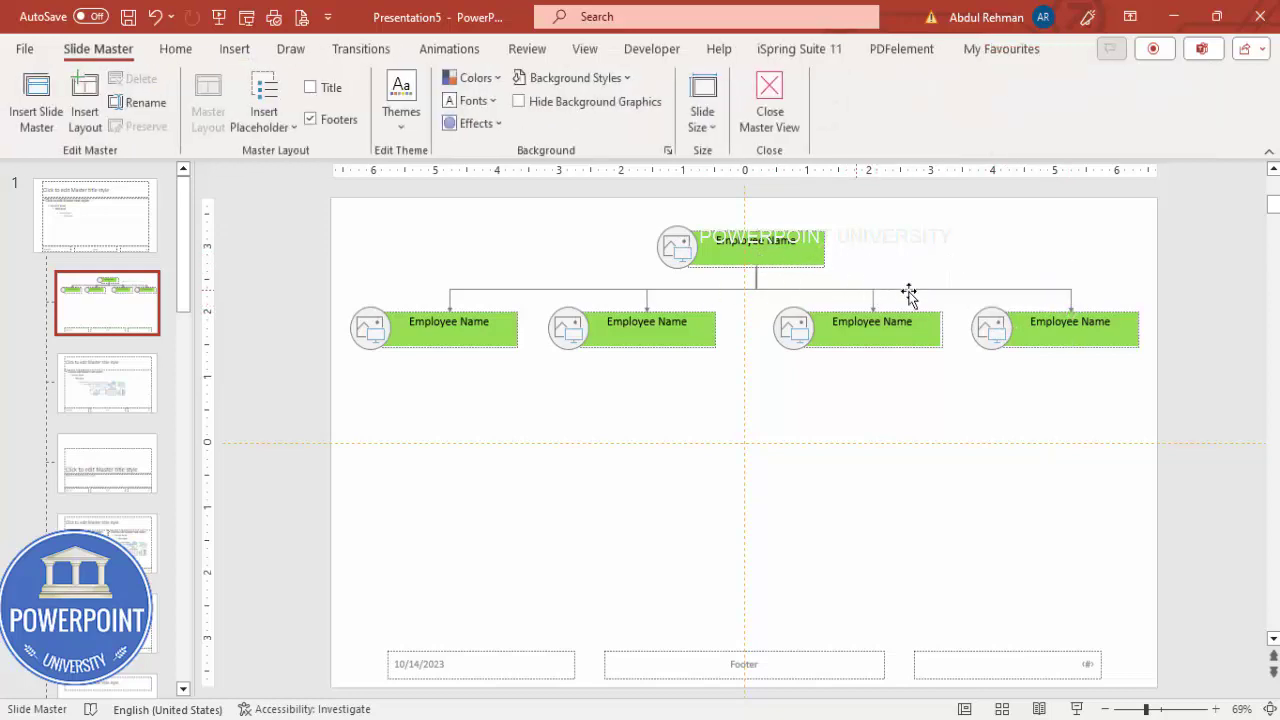
{"action": "left_click", "coordinate": [1066, 298]}
{"action": "mouse_move", "coordinate": [1068, 300]}
{"action": "left_mouse_down"}
{"action": "mouse_move", "coordinate": [1117, 313]}
{"action": "mouse_move", "coordinate": [1071, 313]}
{"action": "left_mouse_up"}
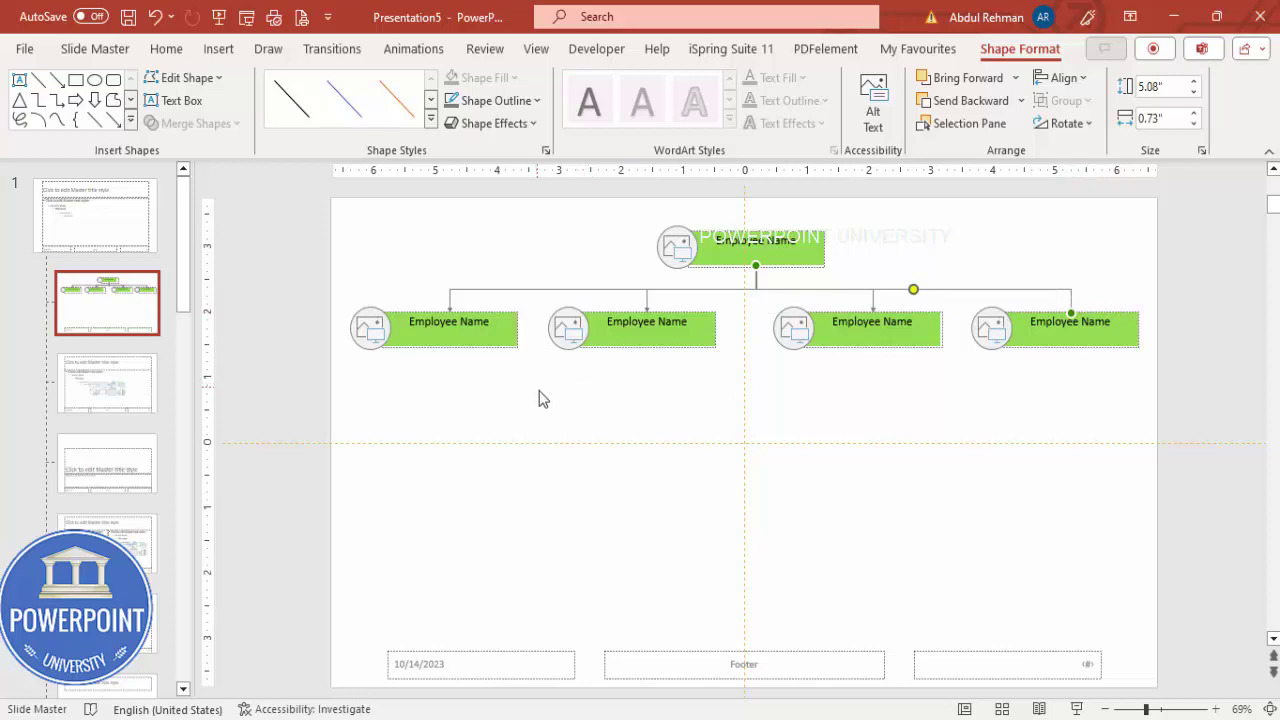